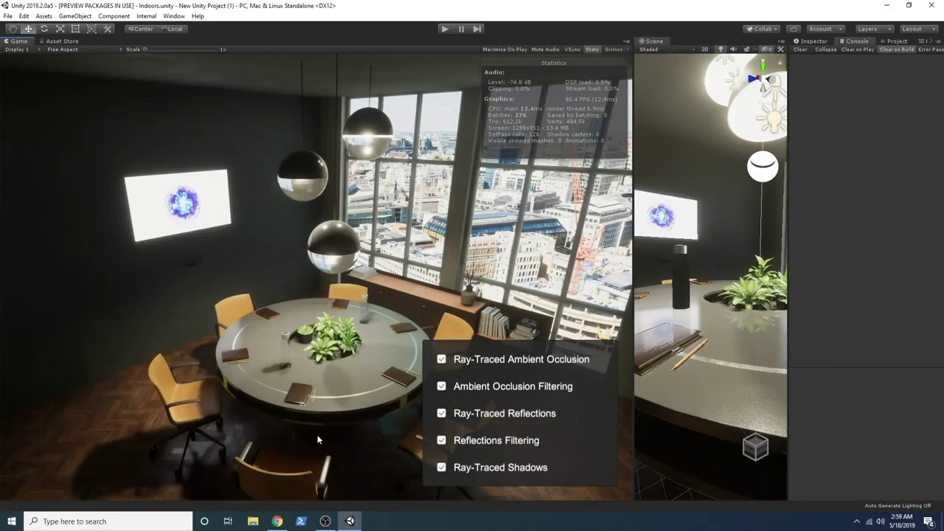
- Bring the Unity-Experimental-DXR GitHub releases page forward in Chrome
click(276, 521)
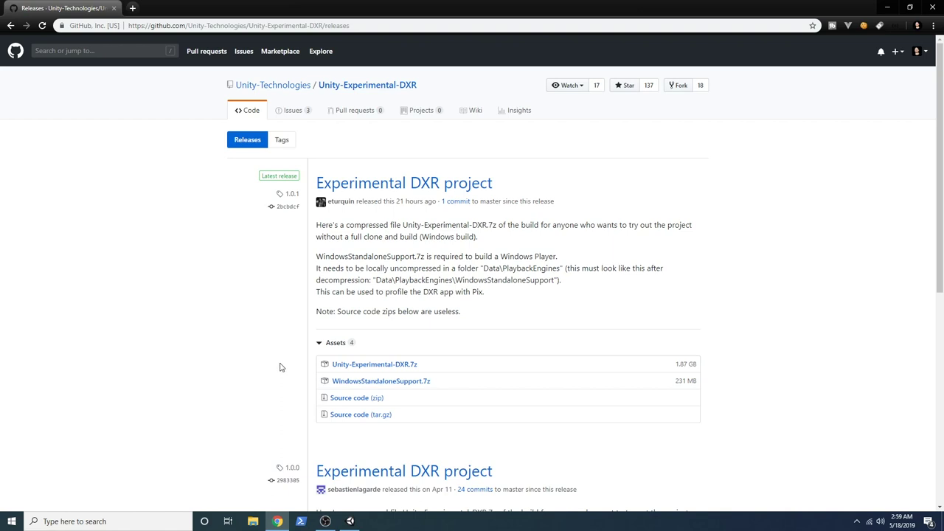
- Remove '/releases' from the address to load the Unity-Experimental-DXR repository page
click(272, 26)
drag(247, 26, 381, 40)
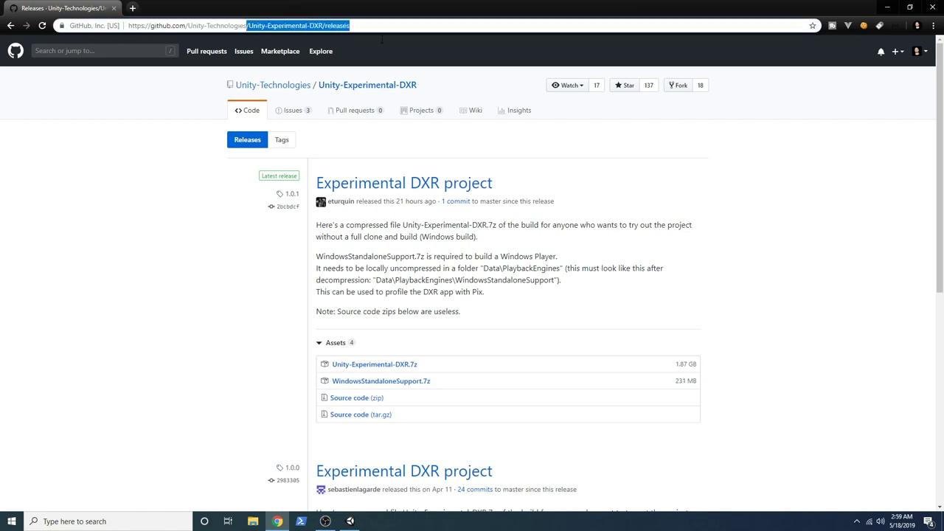
click(322, 26)
drag(322, 27, 375, 28)
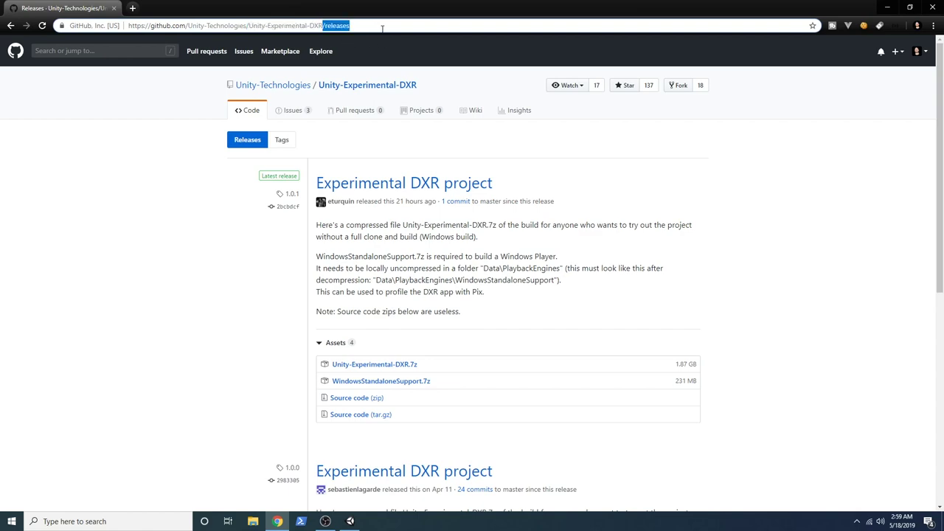
key(BackSpace)
key(Return)
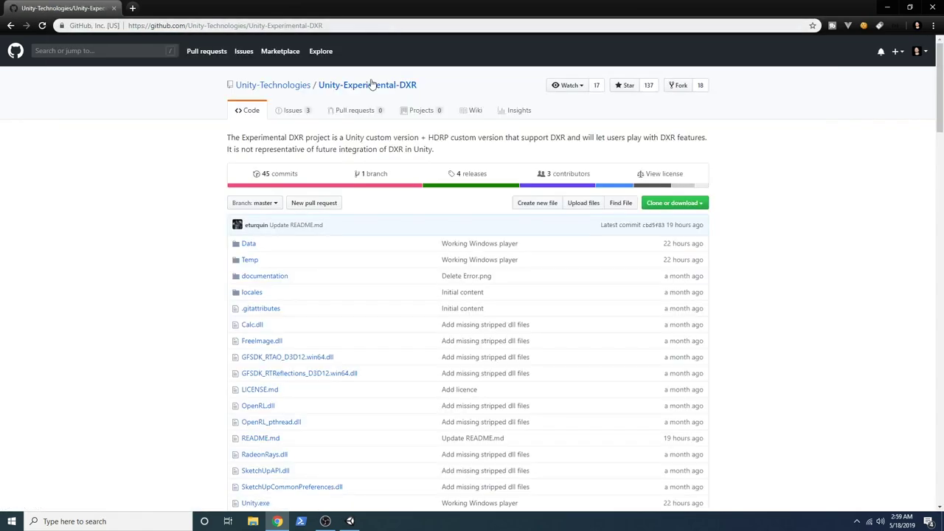
- Highlight the Windows 10 RS5 requirement in the README and minimize Chrome
scroll(483, 280, down, 12)
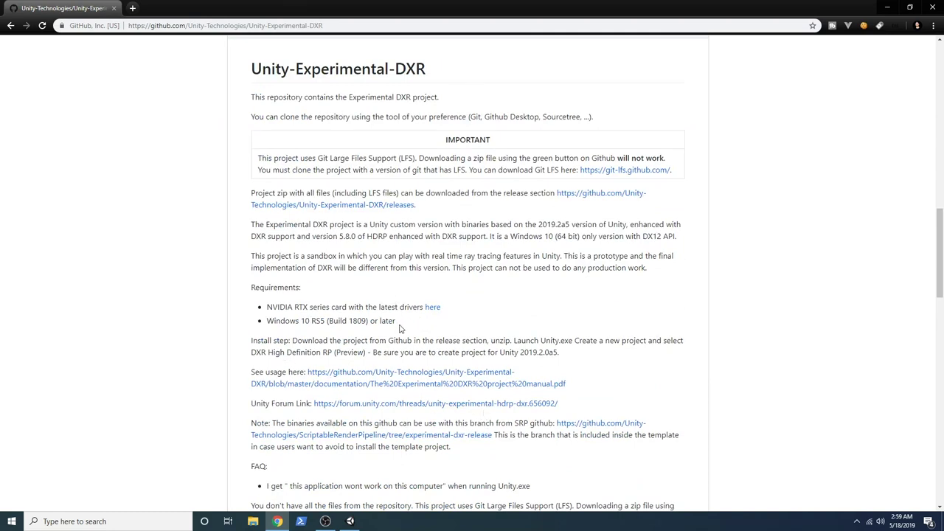
drag(401, 325, 268, 321)
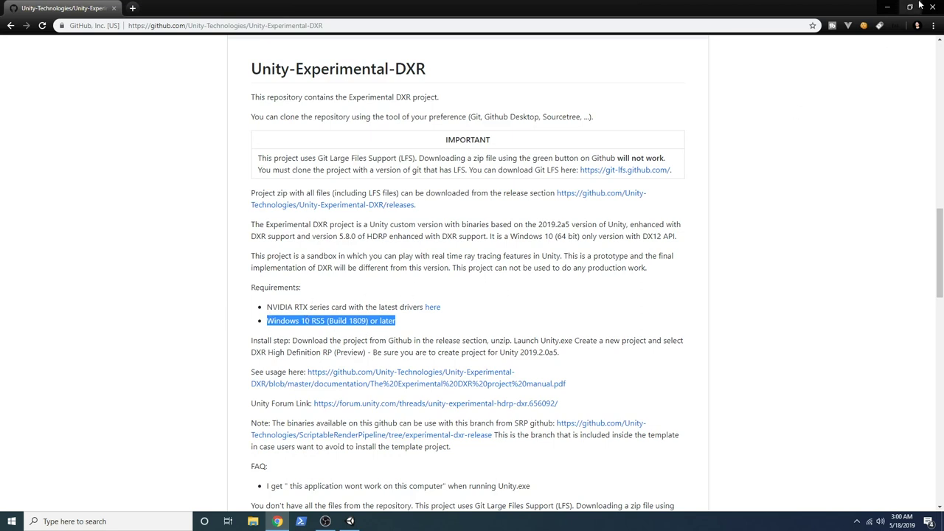
click(888, 9)
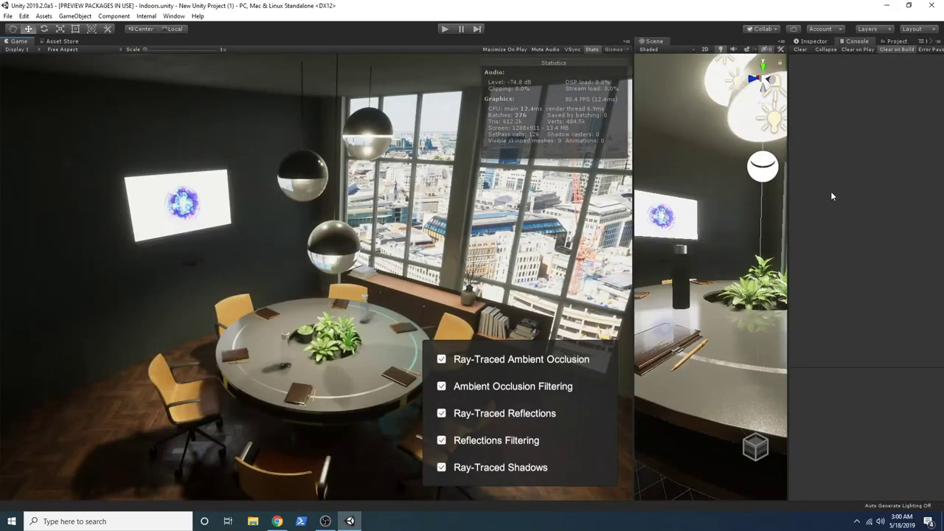
- Widen the Scene view and show the Raytracing Environment's HD Raytracing Environment settings in the Inspector
drag(633, 273, 587, 266)
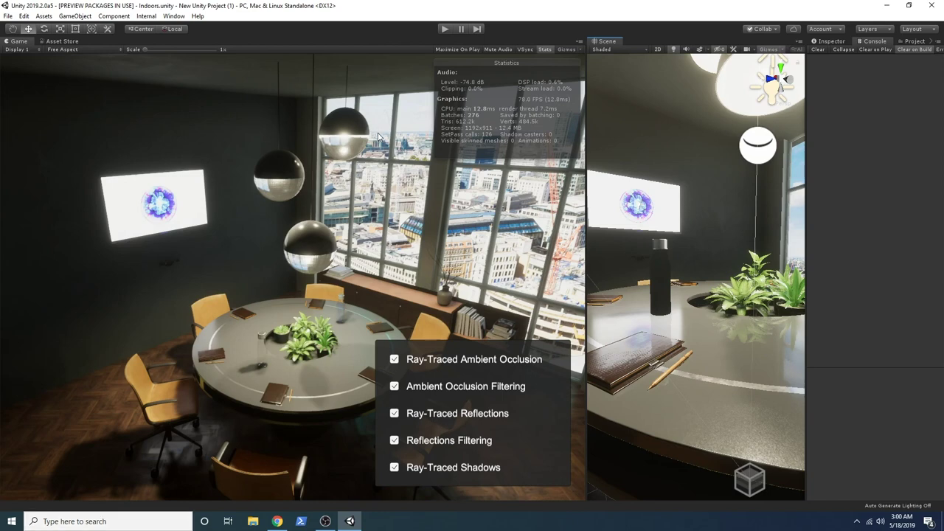
click(837, 42)
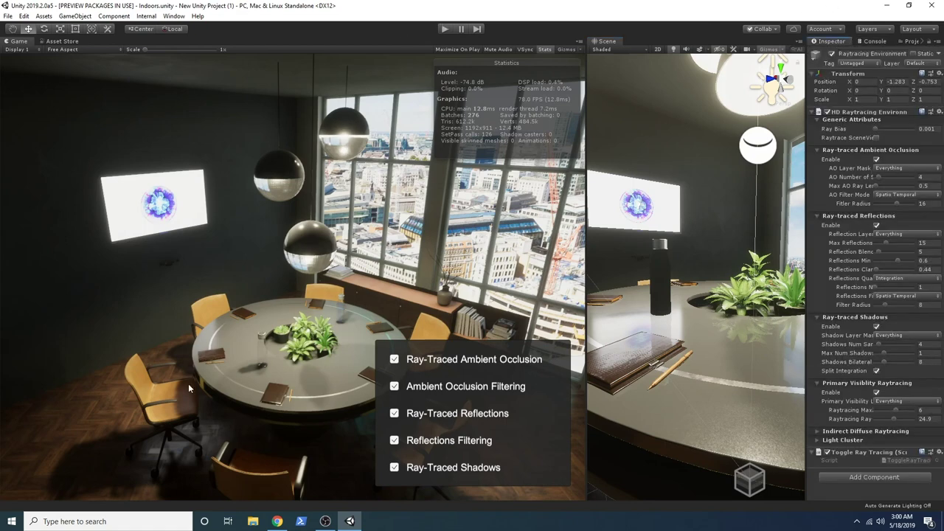
- Enter Play mode and toggle Ray-Traced Reflections off and back on in the in-game panel
click(444, 29)
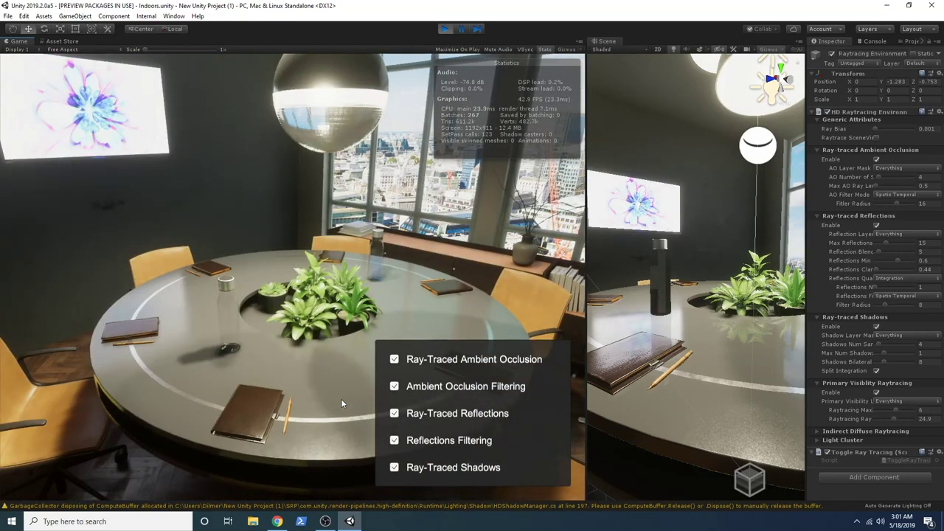
click(394, 414)
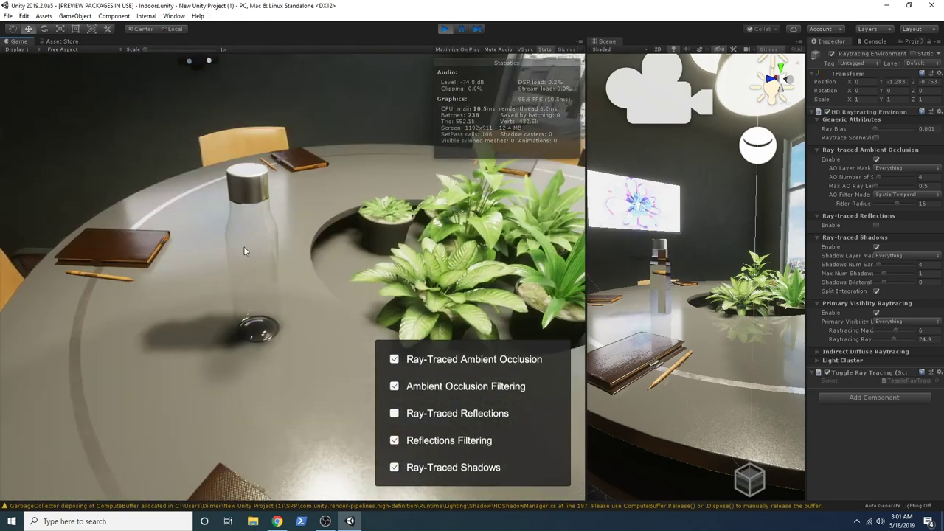
click(394, 414)
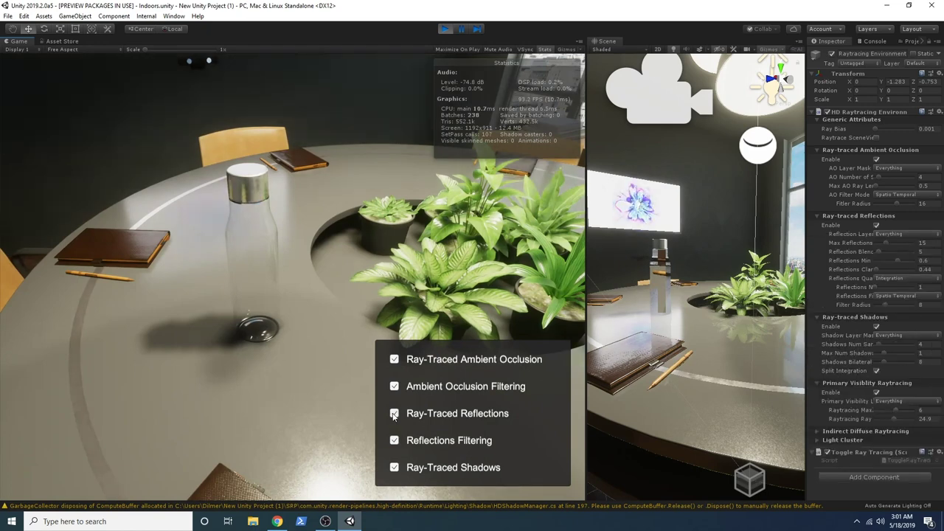
- Toggle ray-traced reflections, ambient occlusion and AO filtering off and back on to compare
click(394, 414)
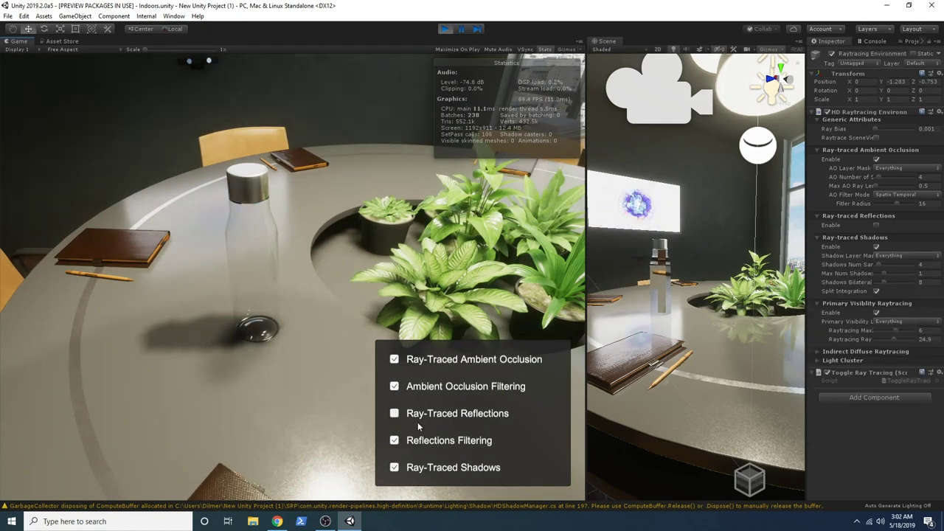
click(394, 414)
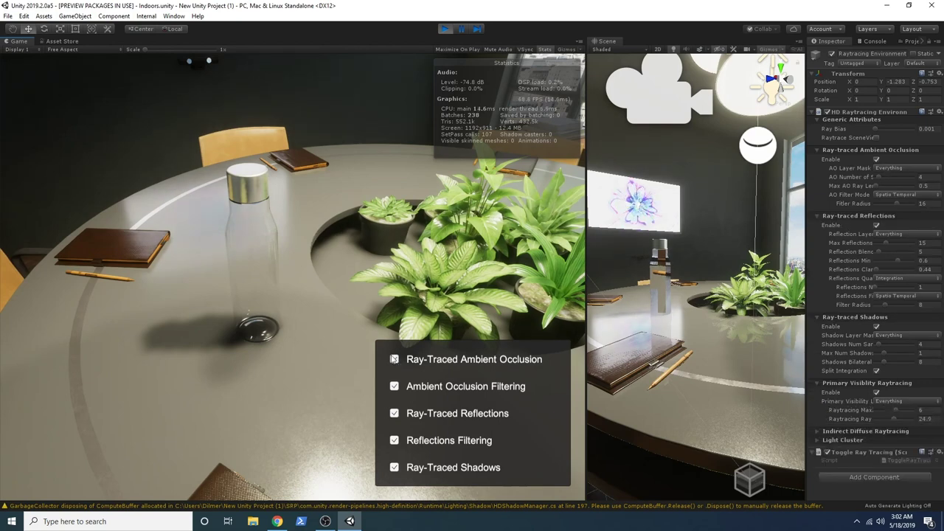
click(394, 359)
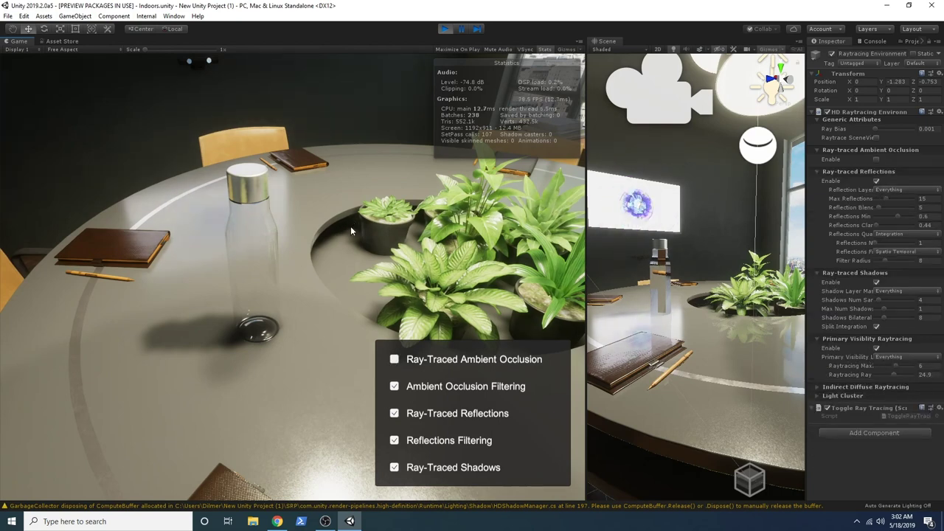
click(394, 386)
click(394, 359)
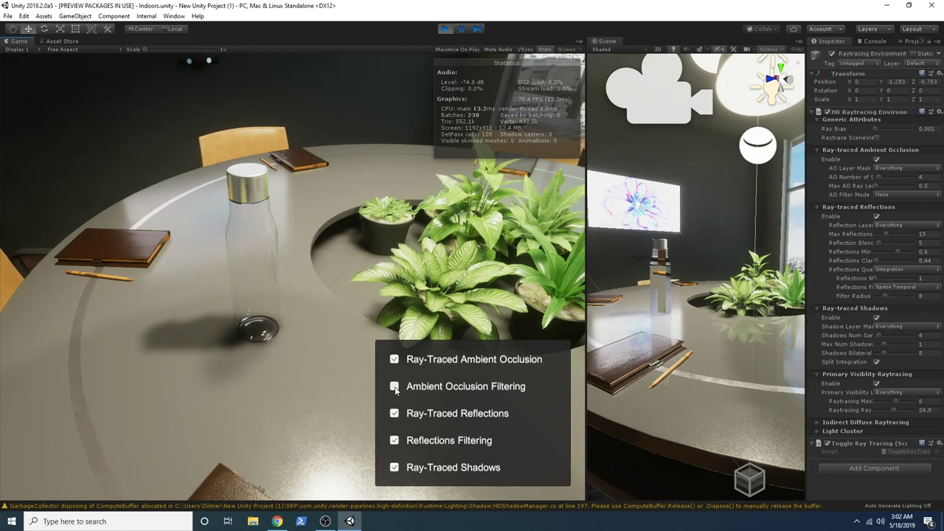
click(395, 387)
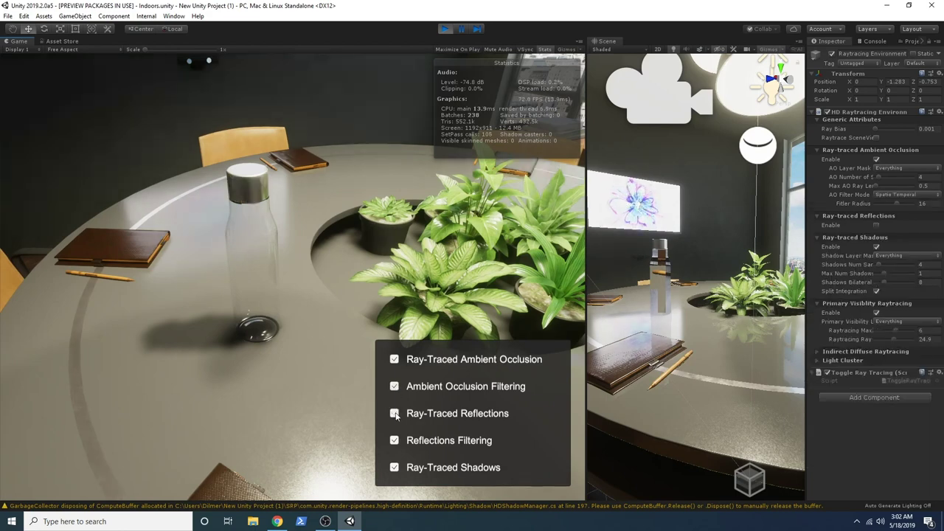
click(395, 414)
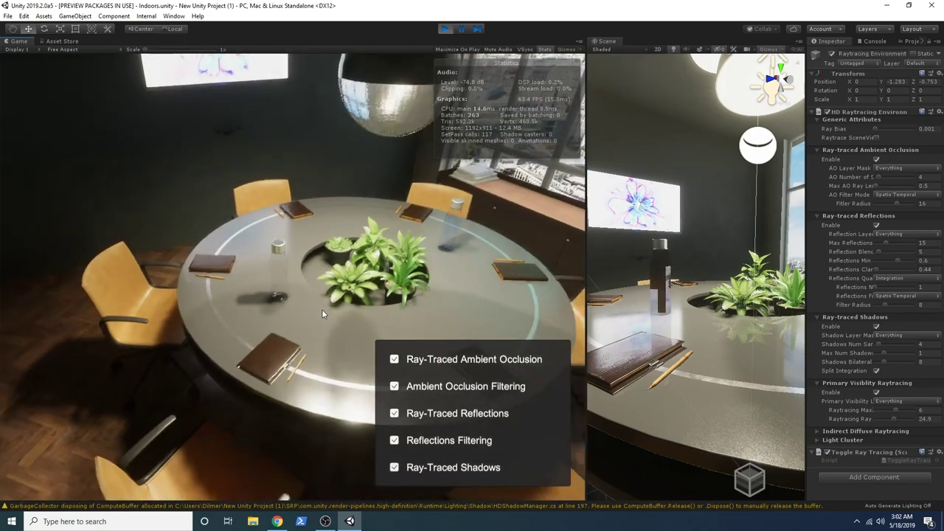
- Toggle reflections filtering and ray-traced shadows off and on, leaving ray-traced reflections off
click(395, 441)
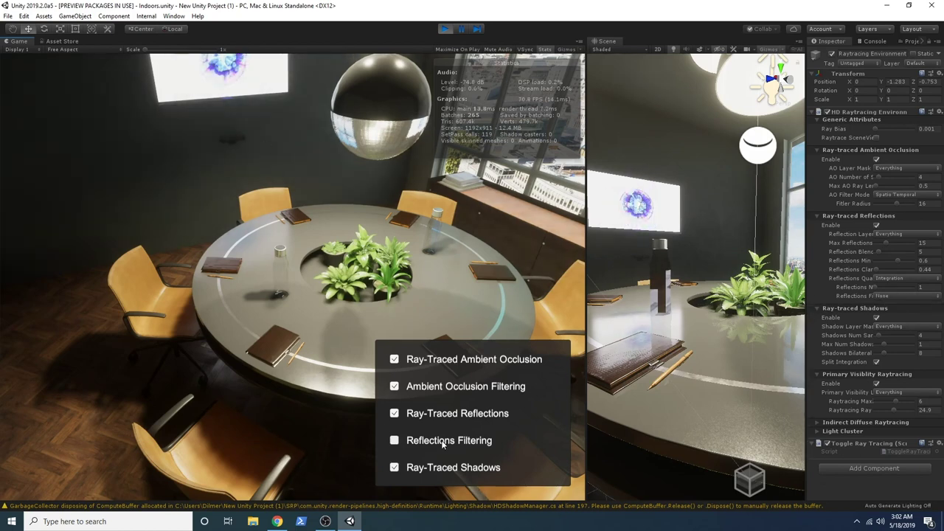
click(395, 441)
click(395, 468)
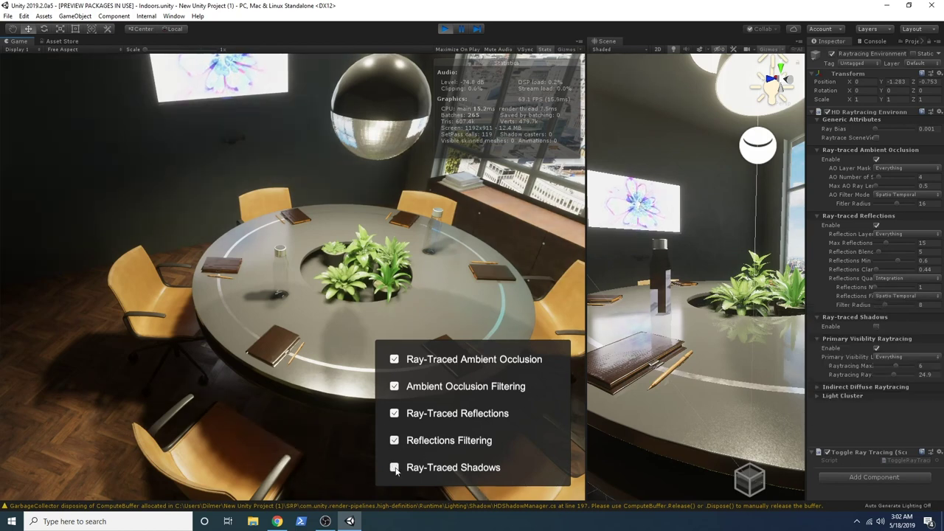
click(395, 468)
click(395, 414)
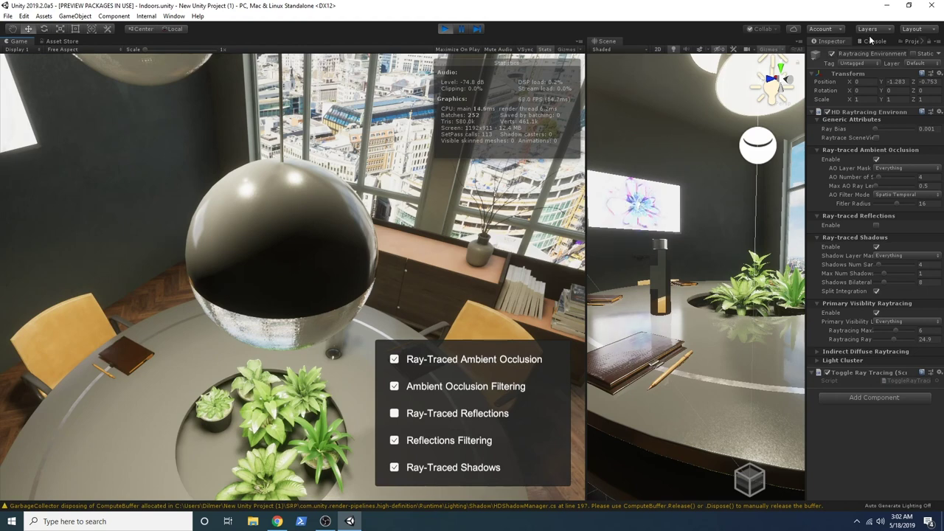
click(912, 41)
drag(807, 83, 706, 88)
click(735, 42)
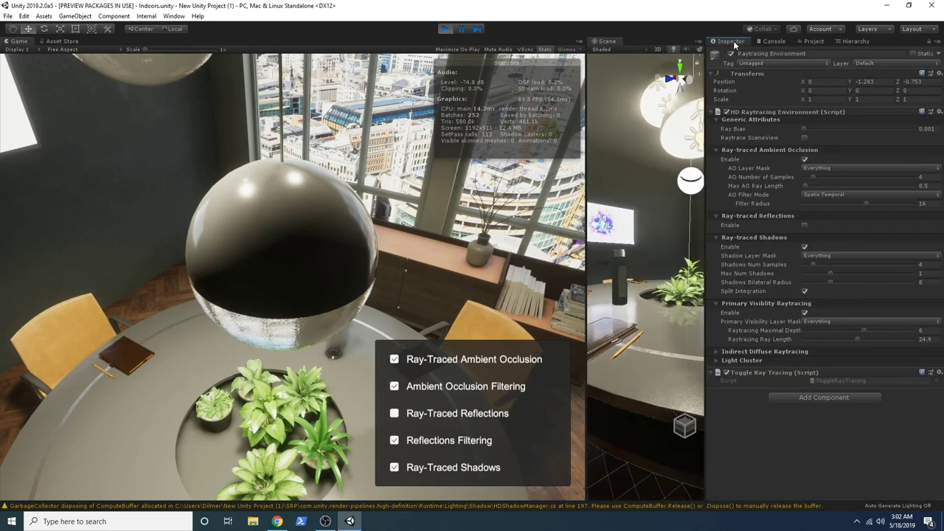
click(845, 42)
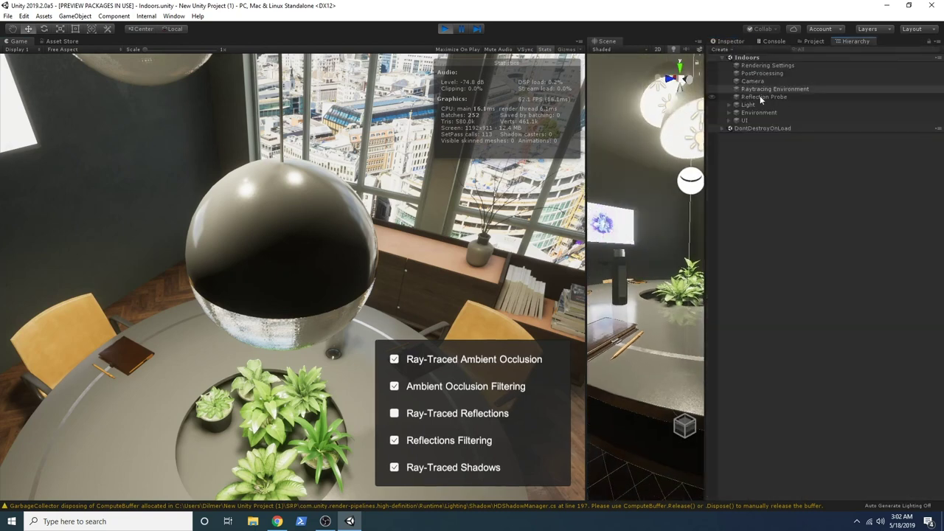
click(758, 73)
click(731, 42)
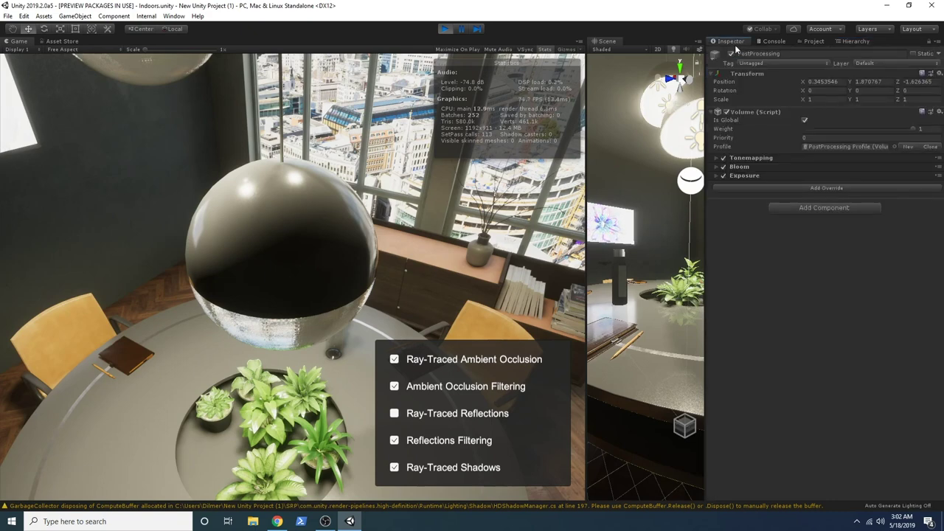
drag(730, 41, 797, 345)
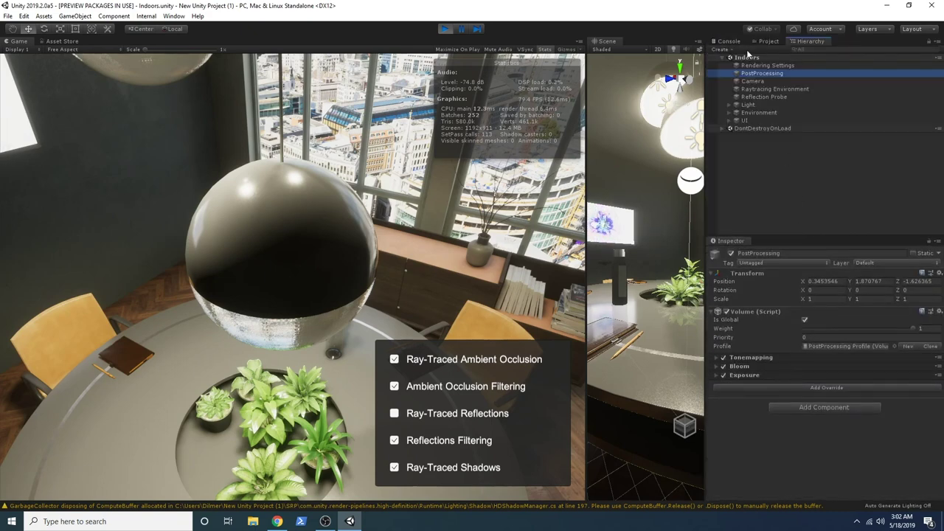
click(760, 88)
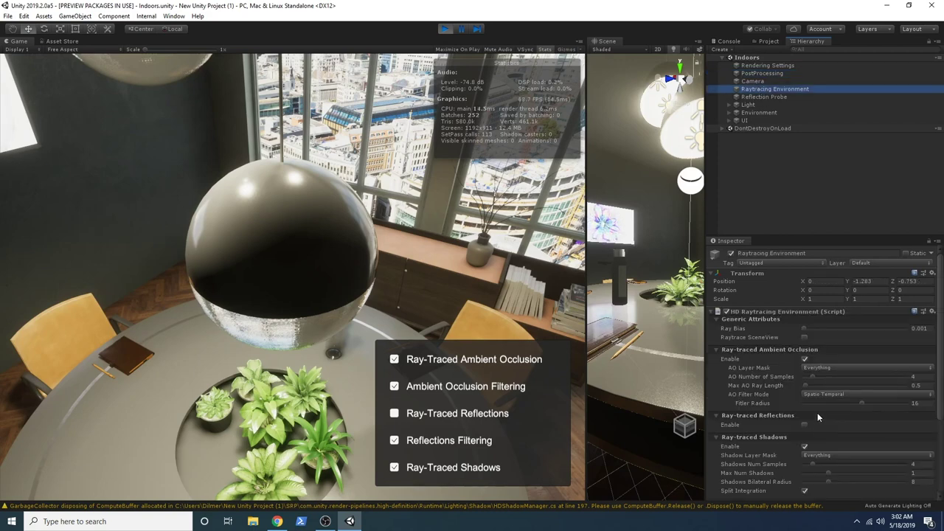
click(747, 73)
click(751, 65)
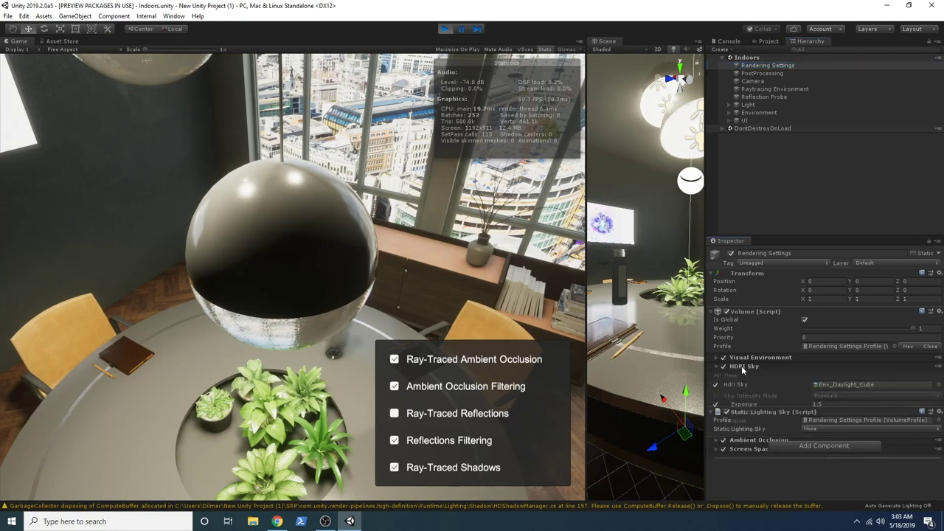
click(743, 366)
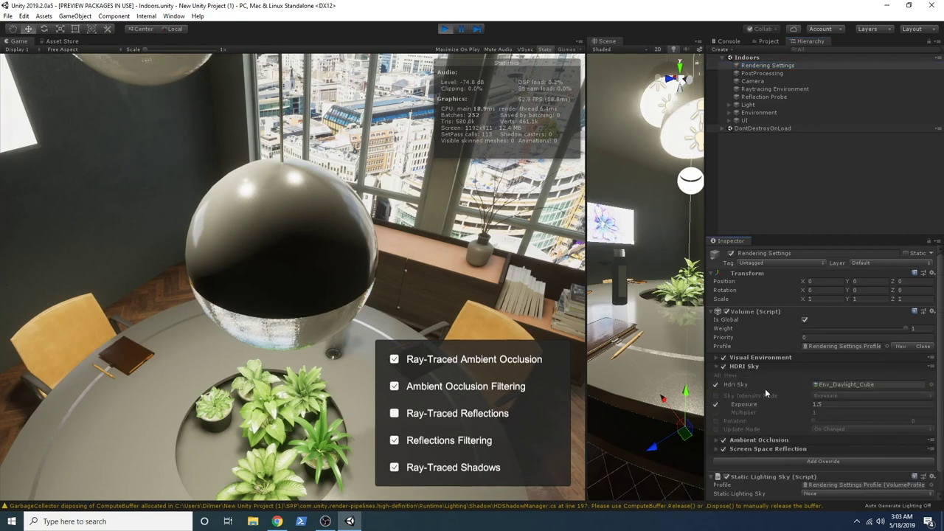
click(715, 385)
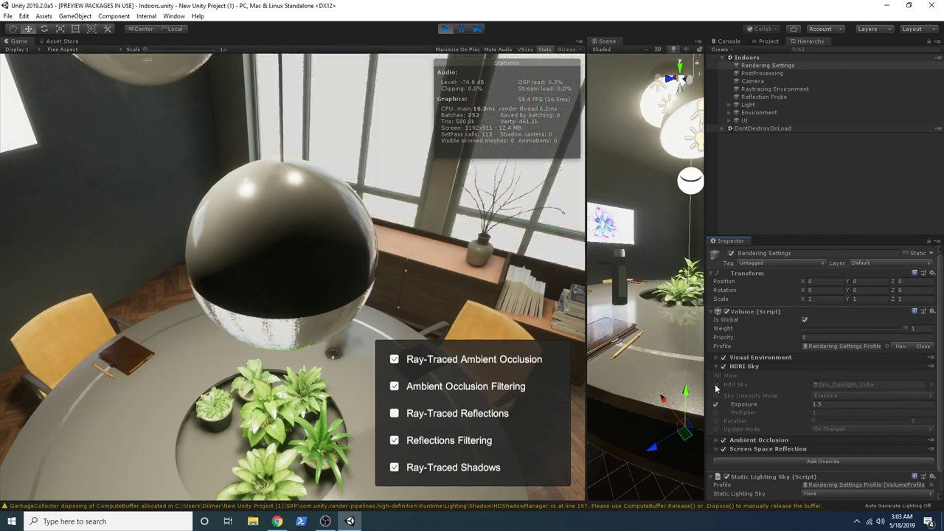
click(715, 385)
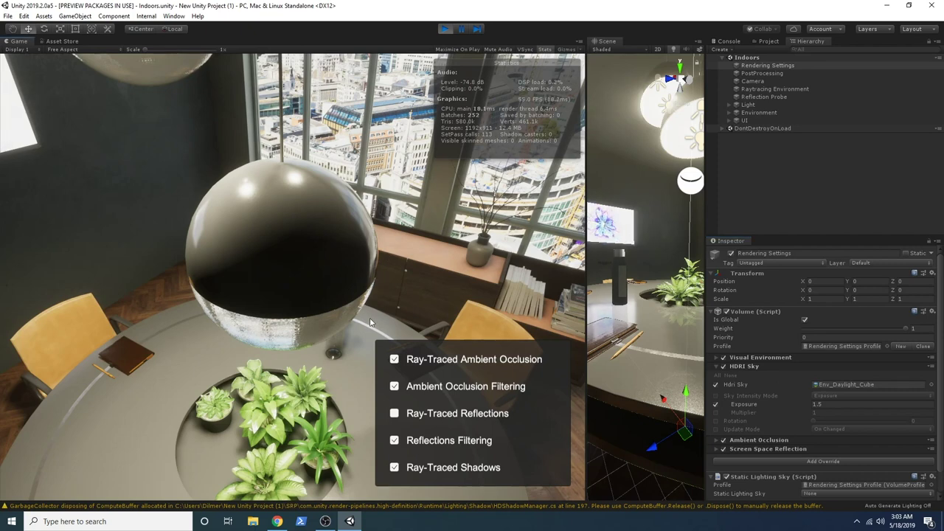
- Fly the camera around the room while switching ray-traced reflections on, off and on again
right_drag(387, 277, 355, 375)
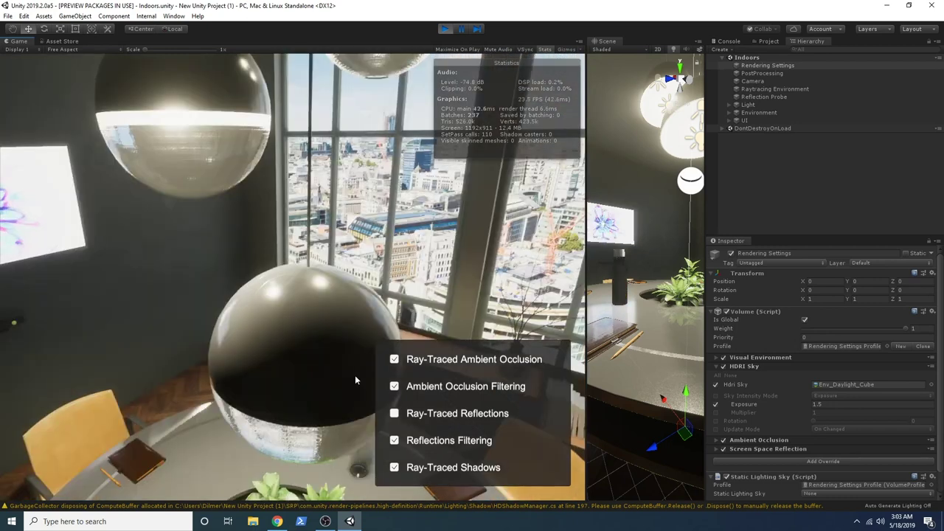
key(s)
key(w)
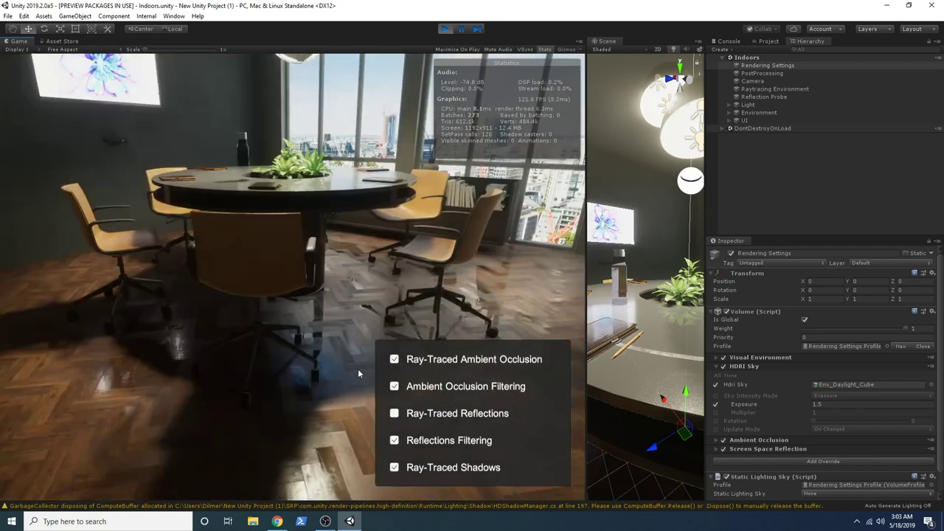
key(w)
mouse_move(357, 368)
right_down()
mouse_move(334, 366)
mouse_move(350, 365)
right_up()
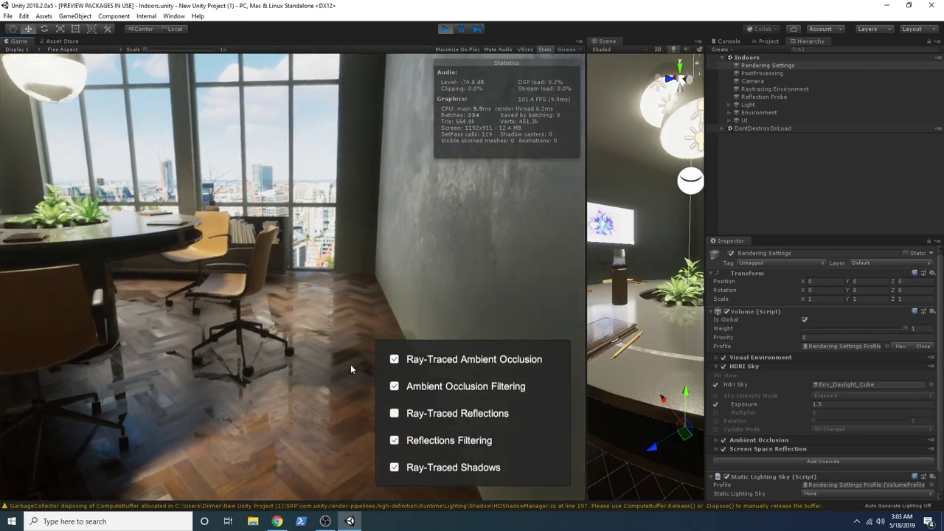
click(394, 413)
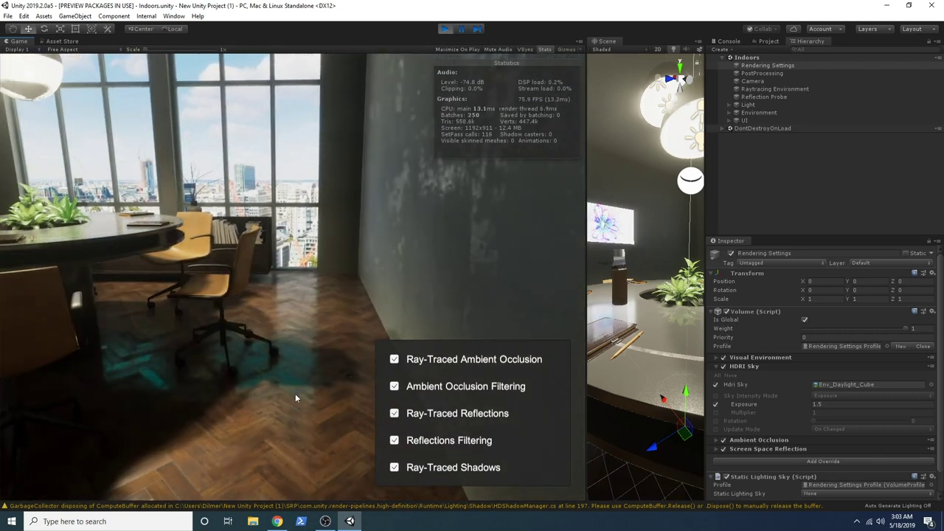
mouse_move(296, 398)
right_down()
mouse_move(276, 386)
mouse_move(297, 394)
right_up()
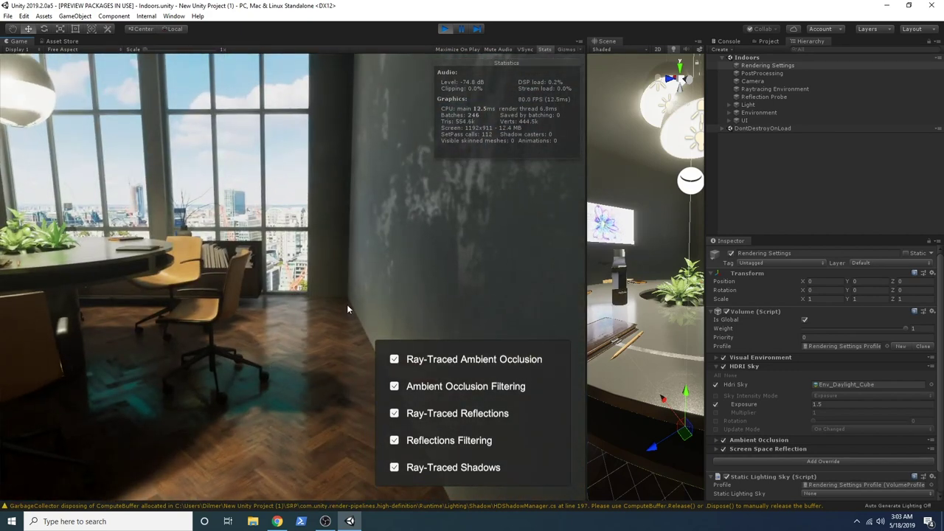
click(395, 414)
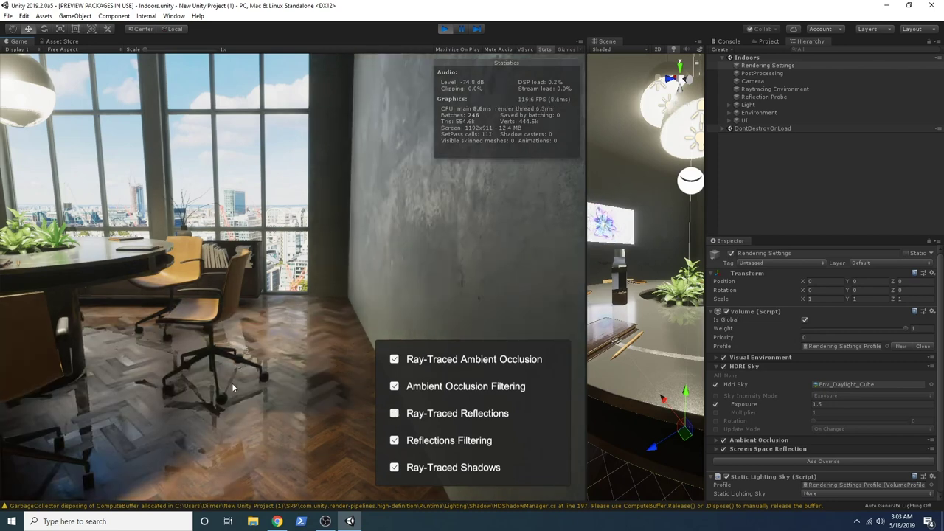
mouse_move(232, 382)
right_down()
mouse_move(202, 388)
mouse_move(278, 380)
mouse_move(347, 405)
right_up()
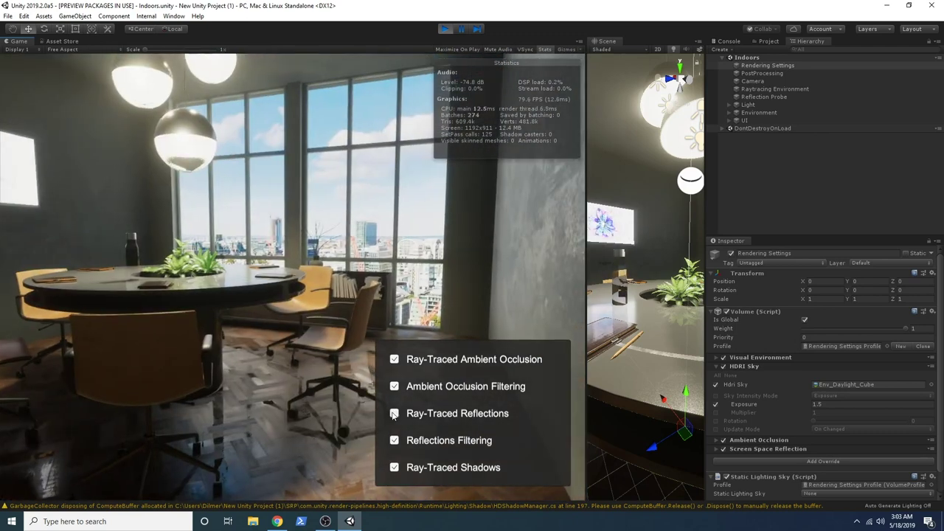
click(393, 415)
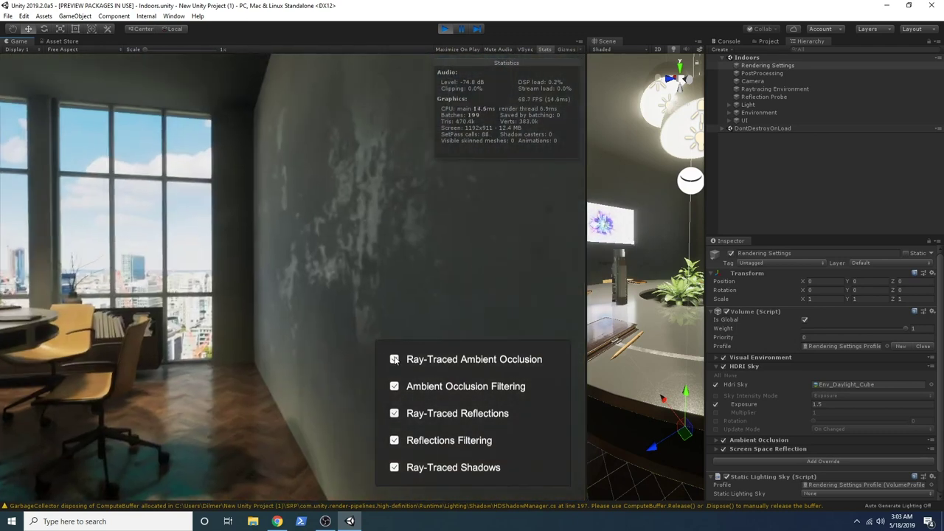
- Toggle ray-traced ambient occlusion, then raise the camera and look down on the round table
click(395, 360)
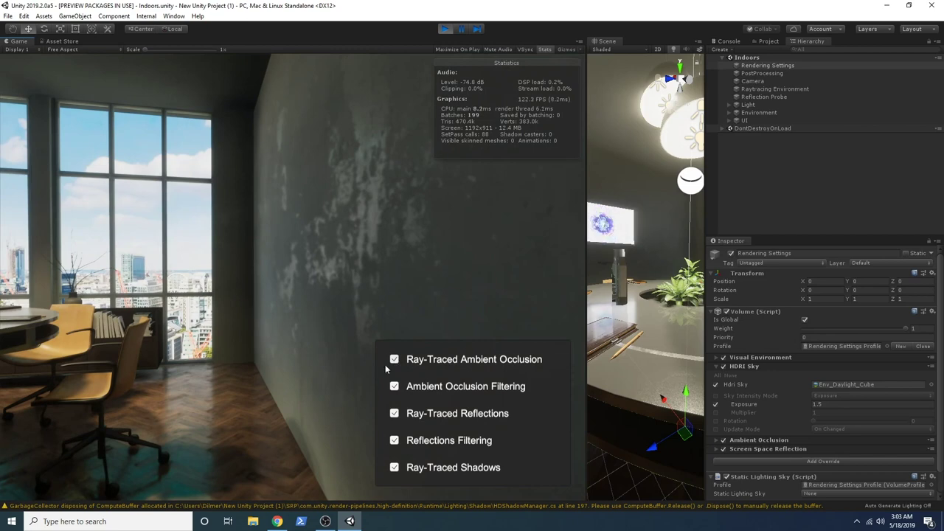
right_drag(319, 360, 286, 355)
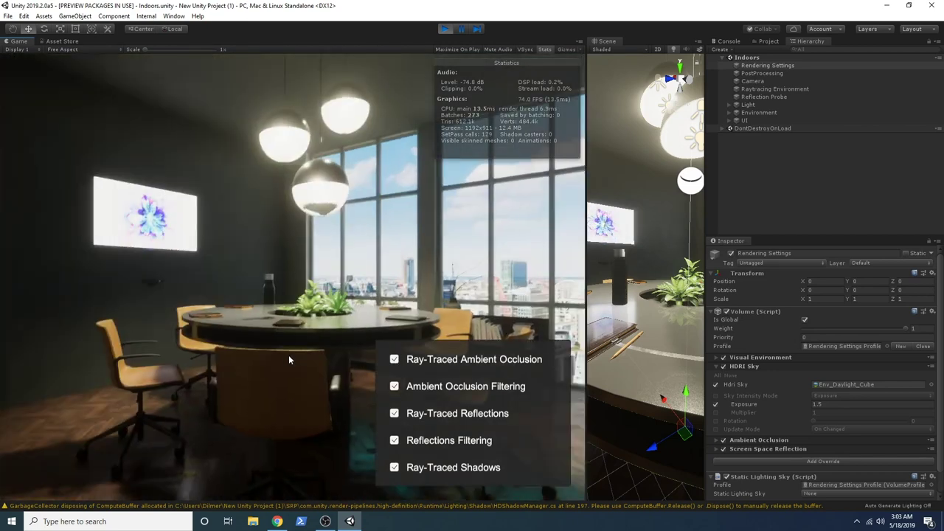
key(w)
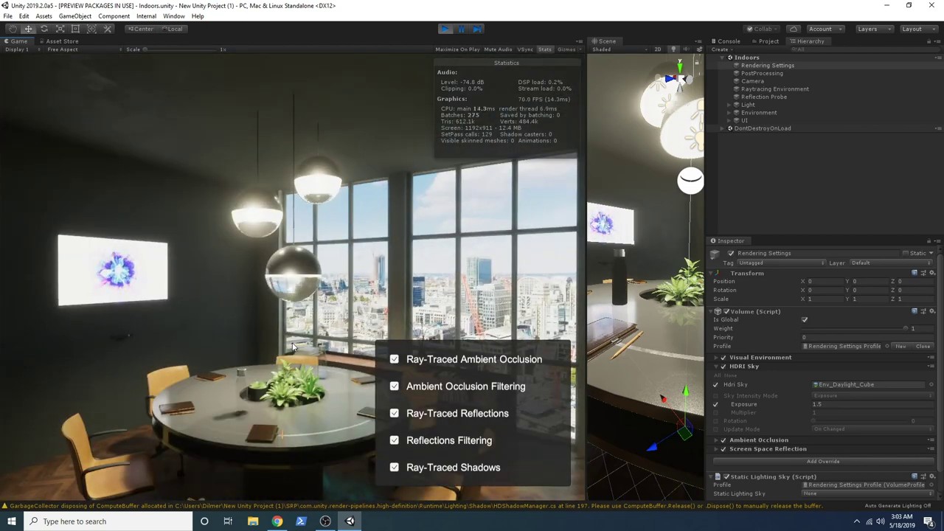
key(e)
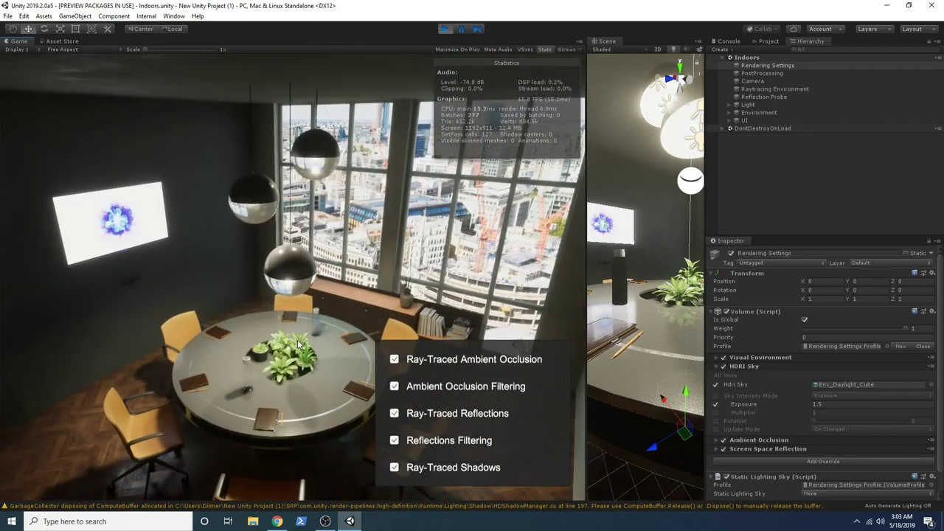
right_drag(298, 345, 541, 89)
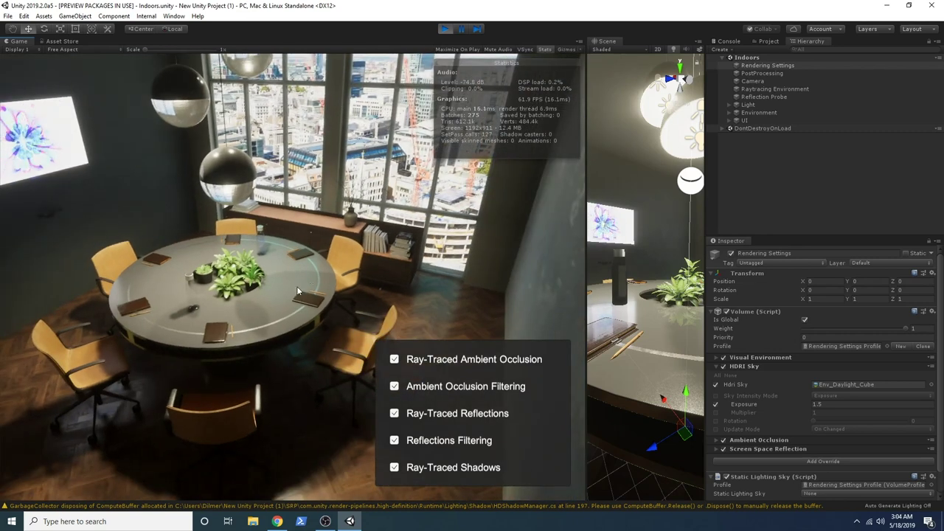
mouse_move(284, 290)
right_down()
mouse_move(267, 287)
mouse_move(304, 280)
mouse_move(297, 260)
mouse_move(279, 294)
right_up()
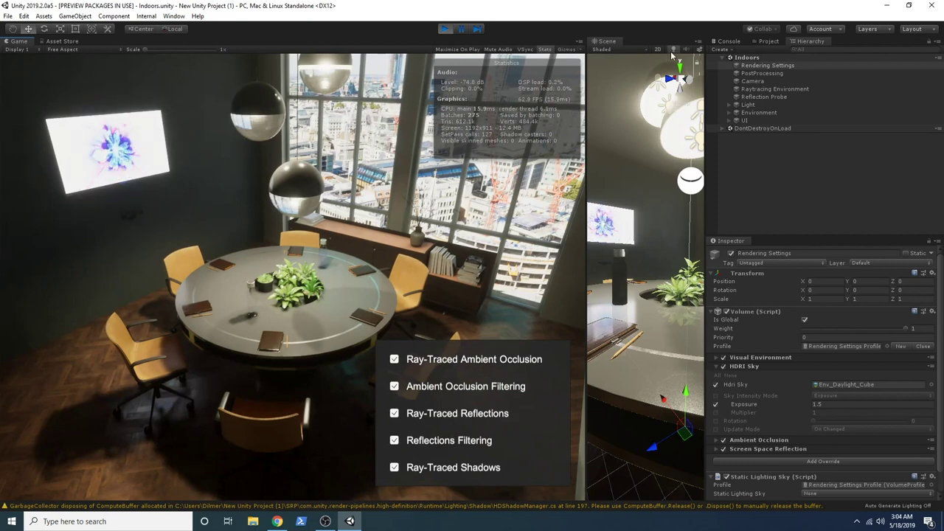
click(748, 68)
- Toggle the Ambient Occlusion and Screen Space Reflection overrides off and on, then expand Ambient Occlusion
drag(767, 236, 775, 160)
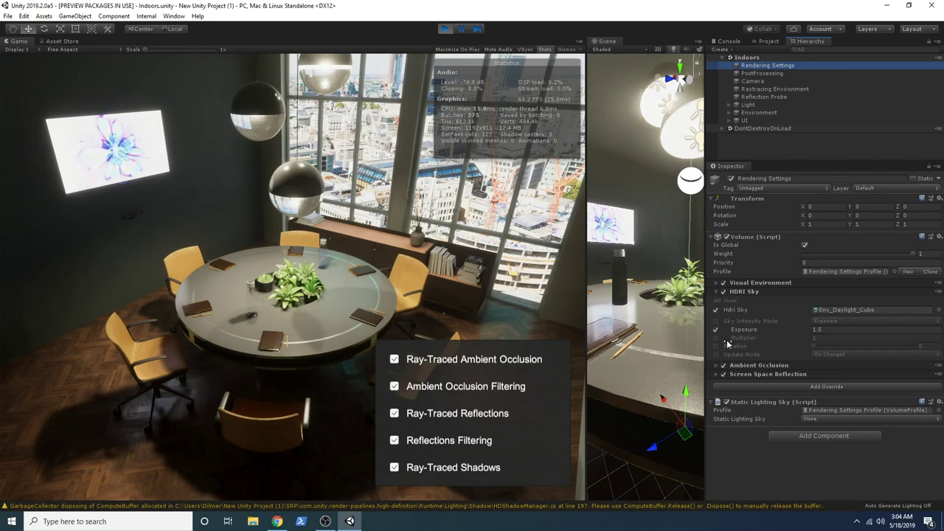
click(724, 366)
click(724, 365)
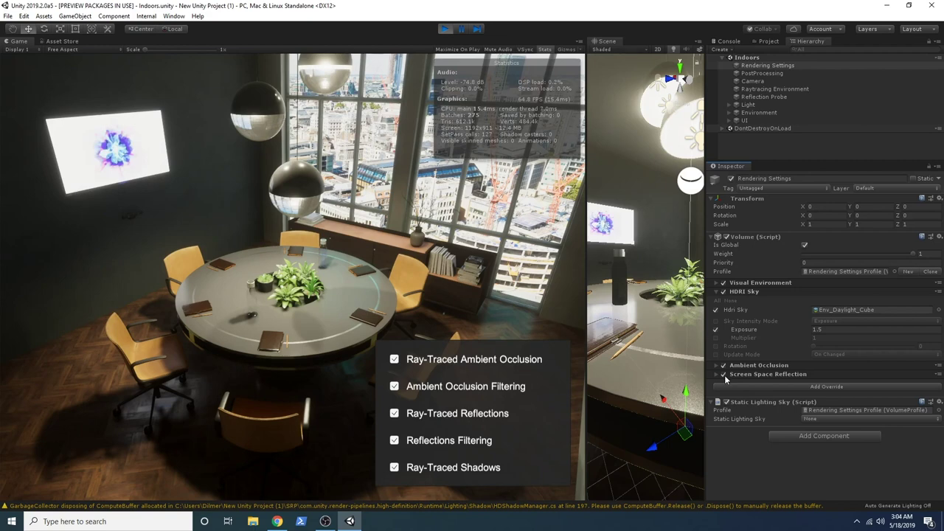
click(724, 375)
click(724, 374)
click(724, 375)
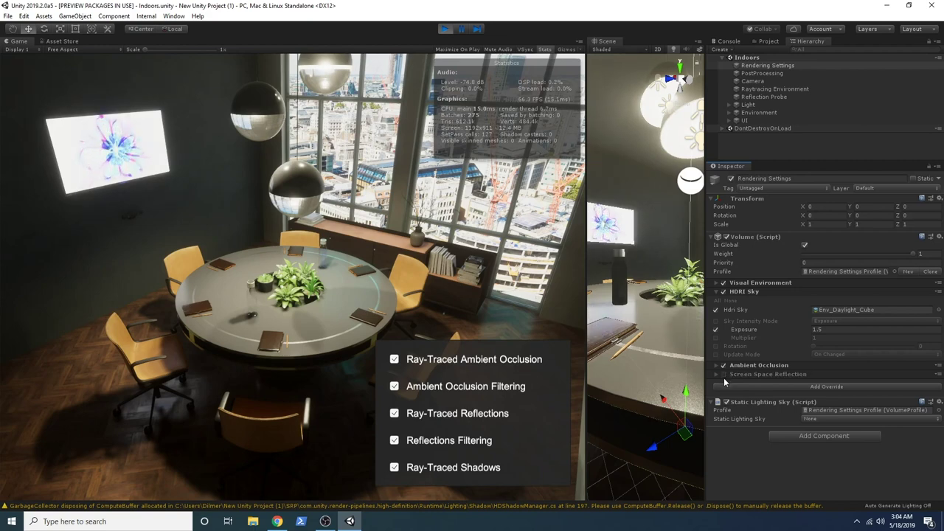
click(725, 375)
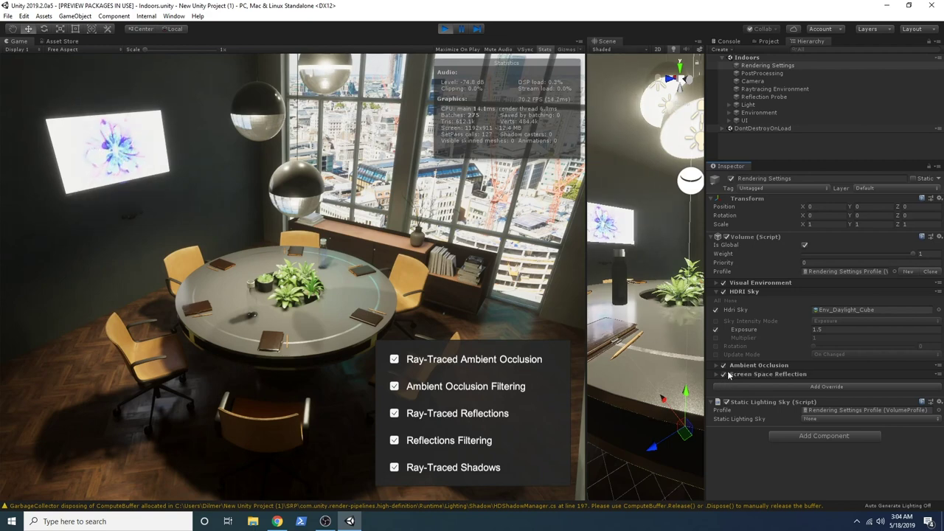
click(729, 365)
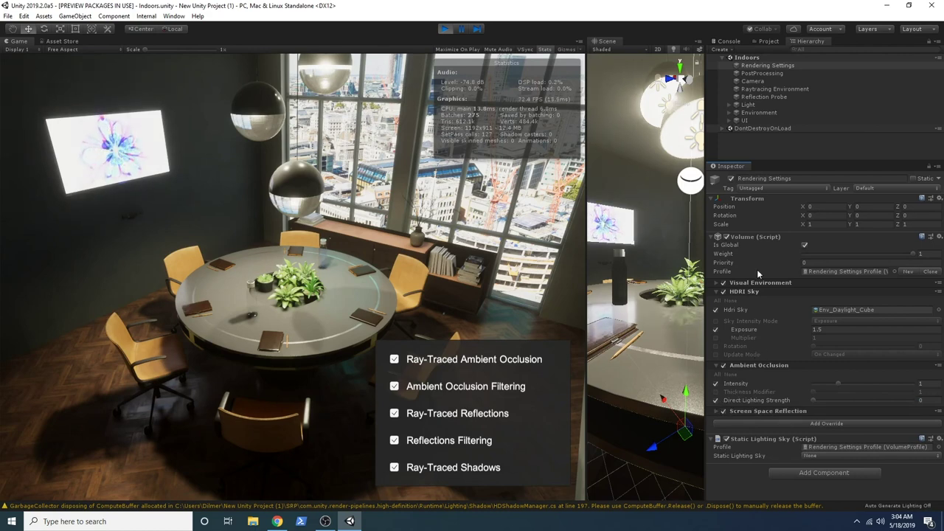
- Raise ambient occlusion Intensity to 1.77 and enable Thickness Modifier at 2.28
click(752, 291)
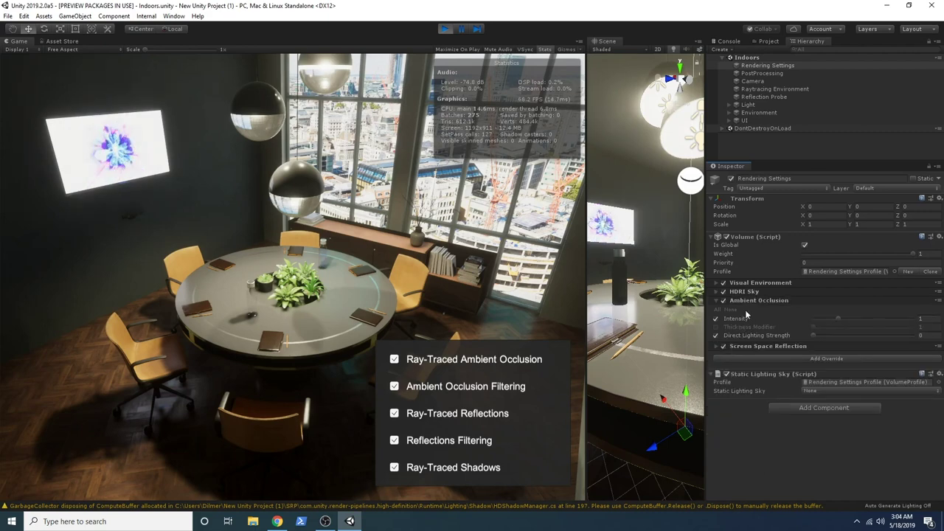
drag(838, 317, 847, 342)
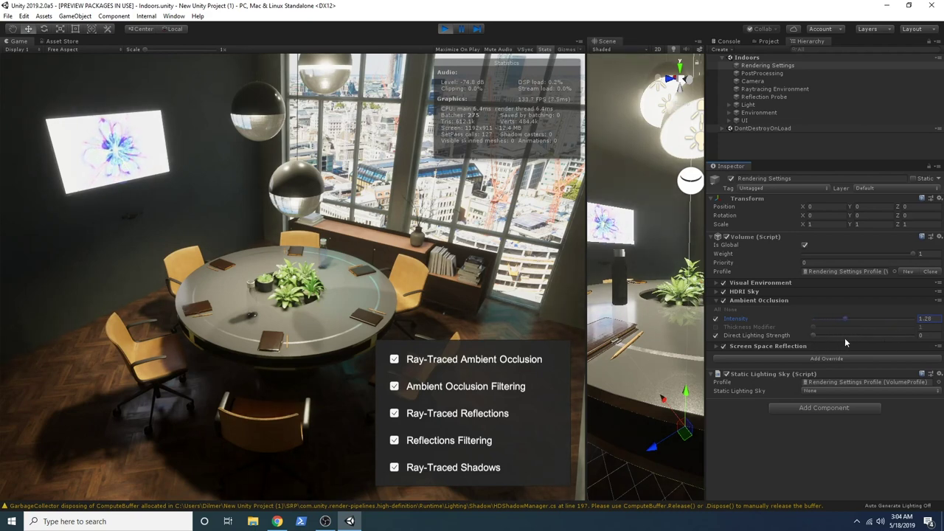
click(716, 327)
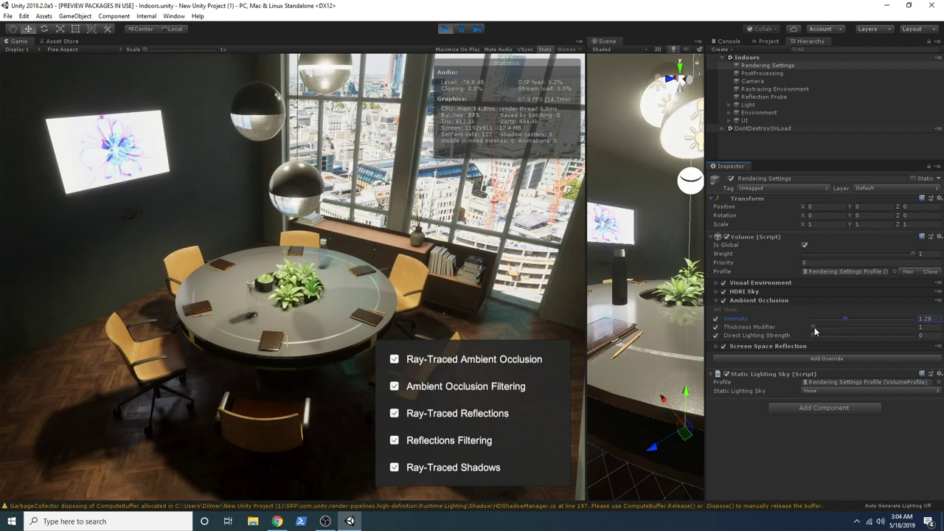
mouse_move(804, 328)
mouse_down()
mouse_move(879, 328)
mouse_move(820, 335)
mouse_move(830, 321)
mouse_move(811, 324)
mouse_move(856, 316)
mouse_up()
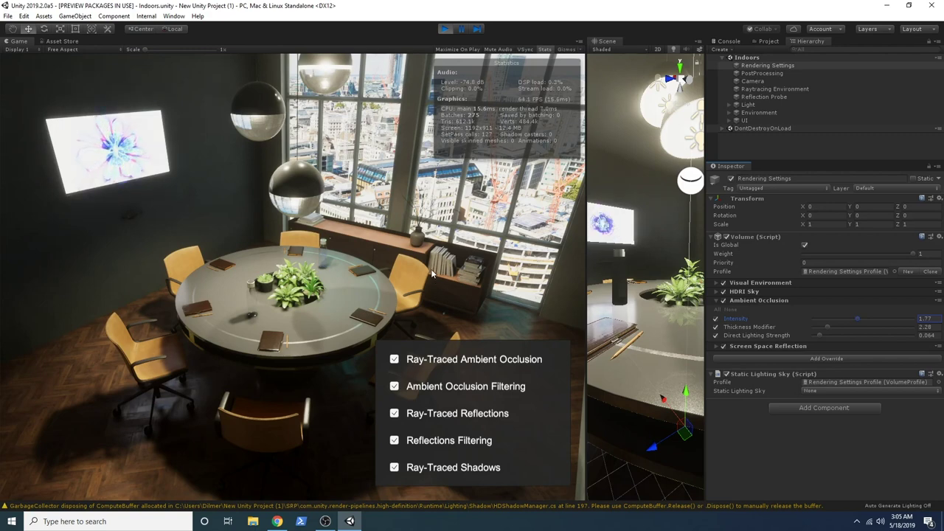
click(763, 73)
- Try higher Bloom Intensity and lower Scatter, undo both, and adjust Fixed Exposure to -1.7
click(739, 292)
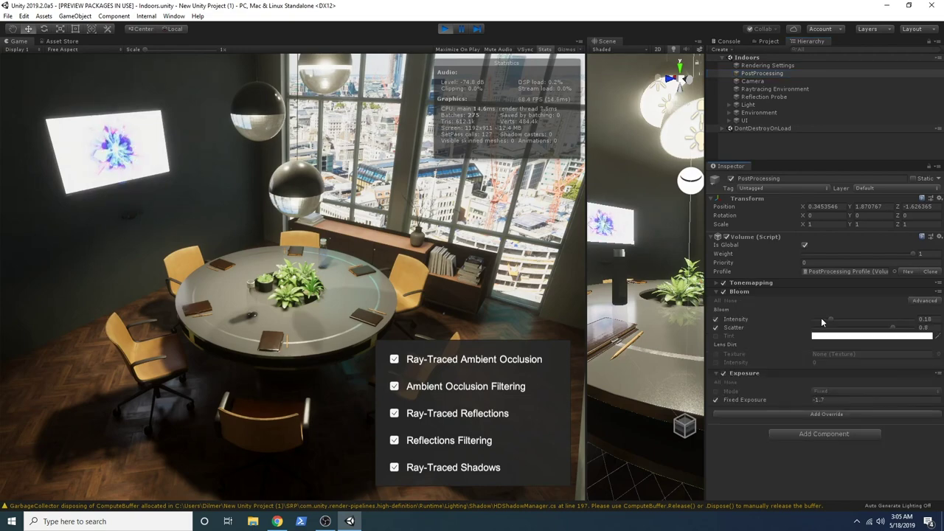
drag(829, 319, 846, 327)
key(ctrl+z)
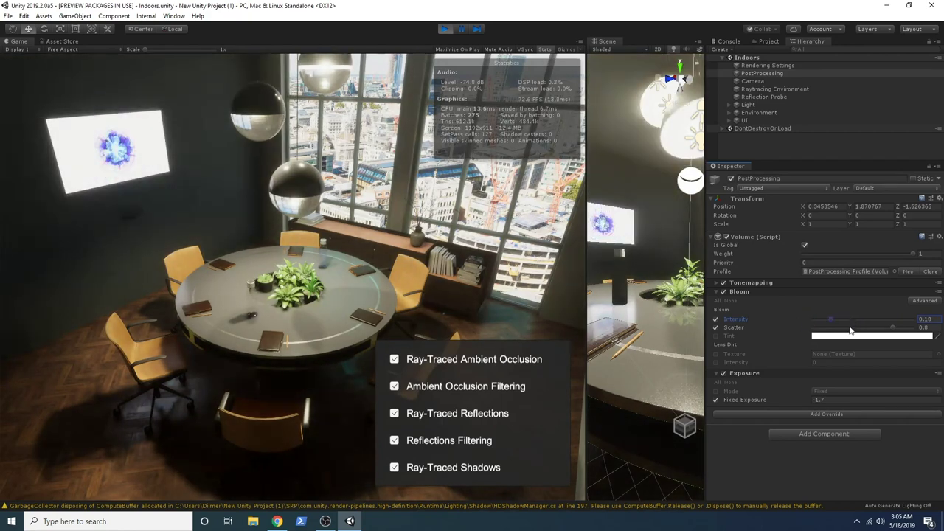
drag(892, 328, 824, 334)
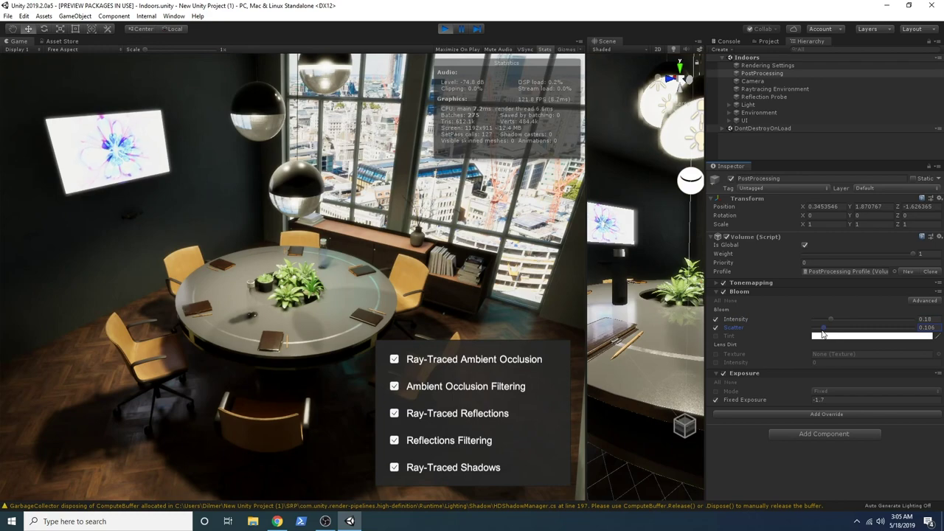
key(ctrl+z)
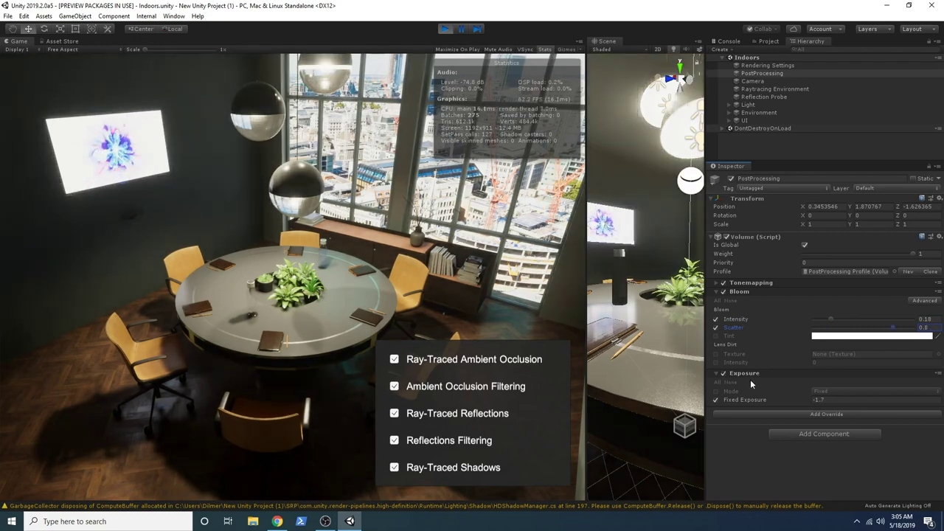
mouse_move(751, 400)
mouse_down()
mouse_move(778, 397)
mouse_move(718, 403)
mouse_move(764, 404)
mouse_up()
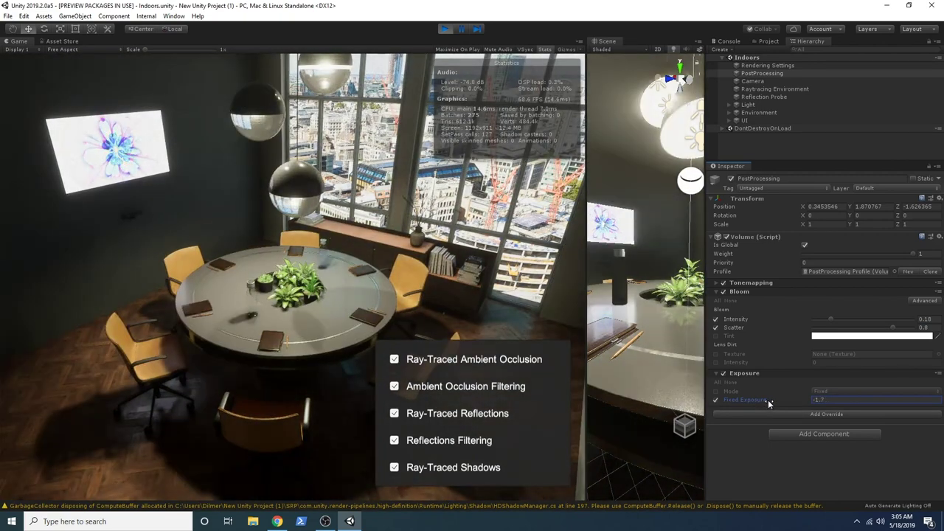
click(748, 284)
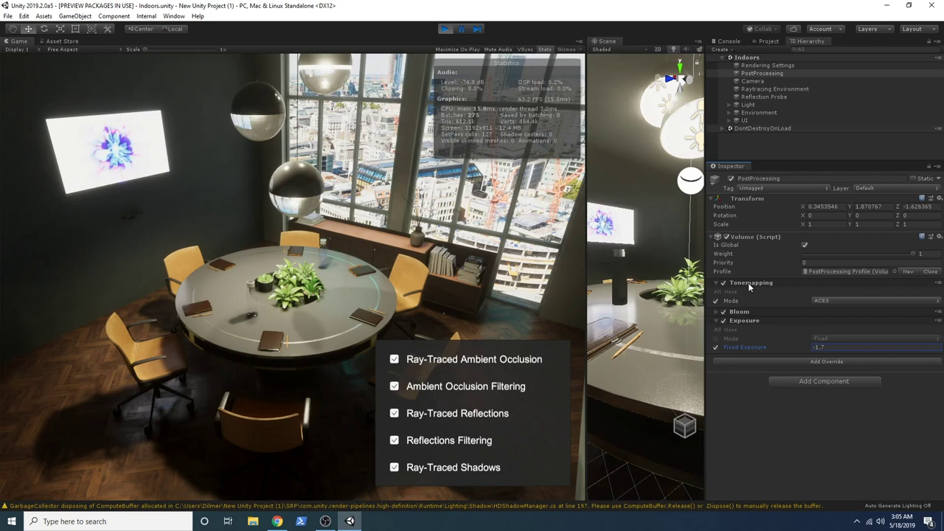
- Toggle the Tonemapping mode override and add a Panini Projection override from Post-processing
click(715, 301)
click(716, 301)
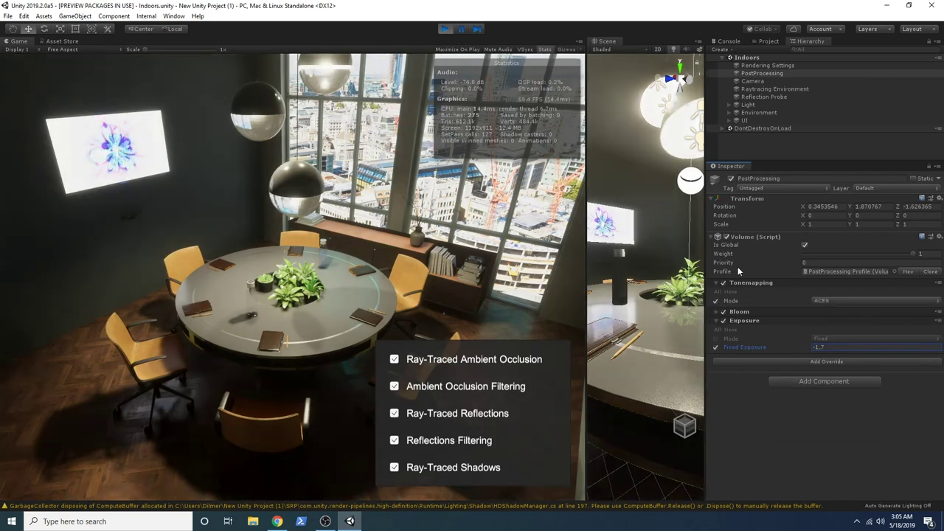
click(774, 362)
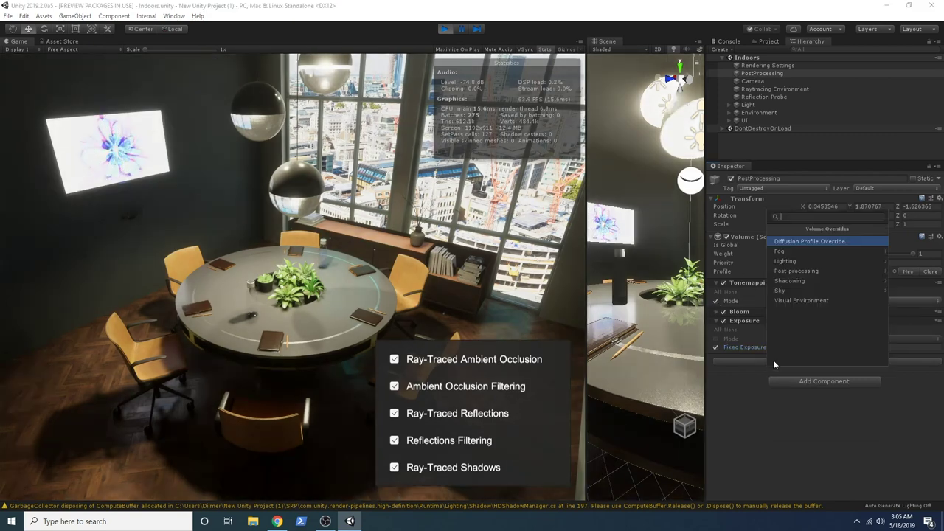
click(804, 270)
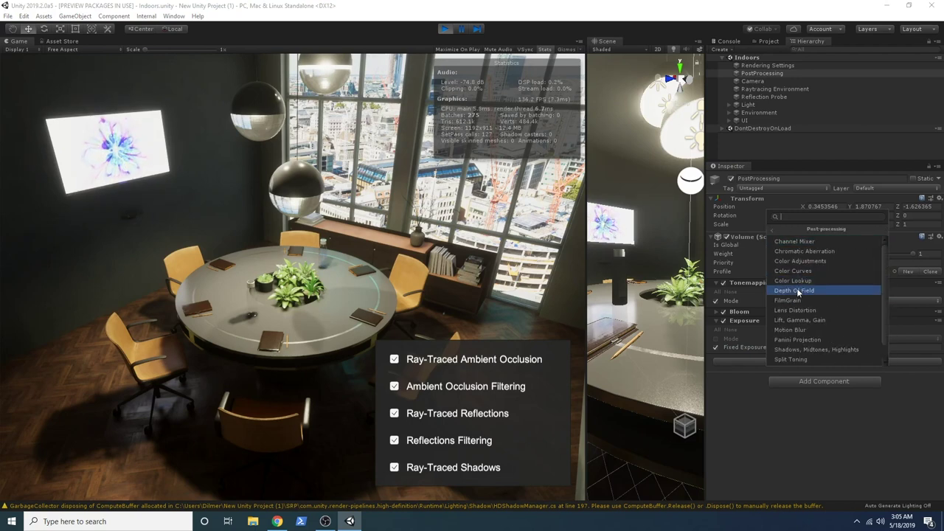
click(795, 340)
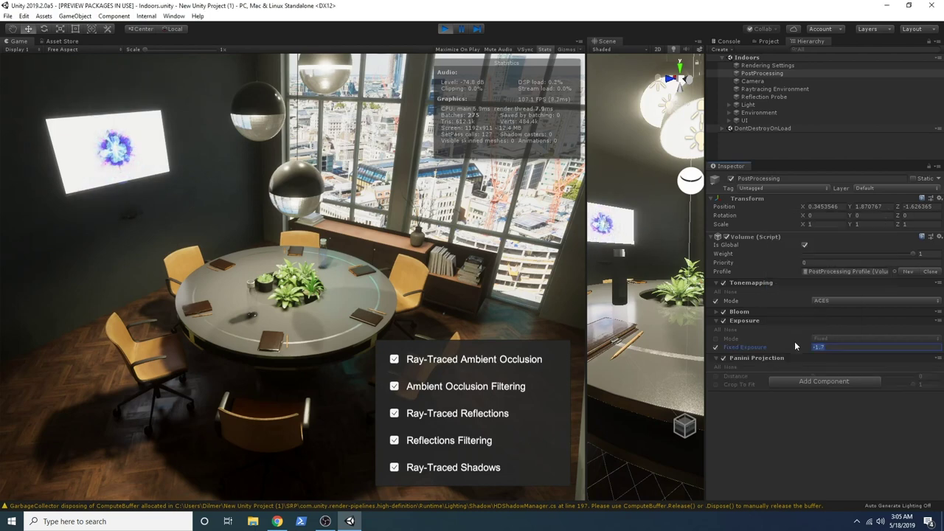
- Preview Panini distortion, set Distance 0 and Crop To Fit about 0.8, then disable the override
click(716, 384)
drag(814, 375, 931, 377)
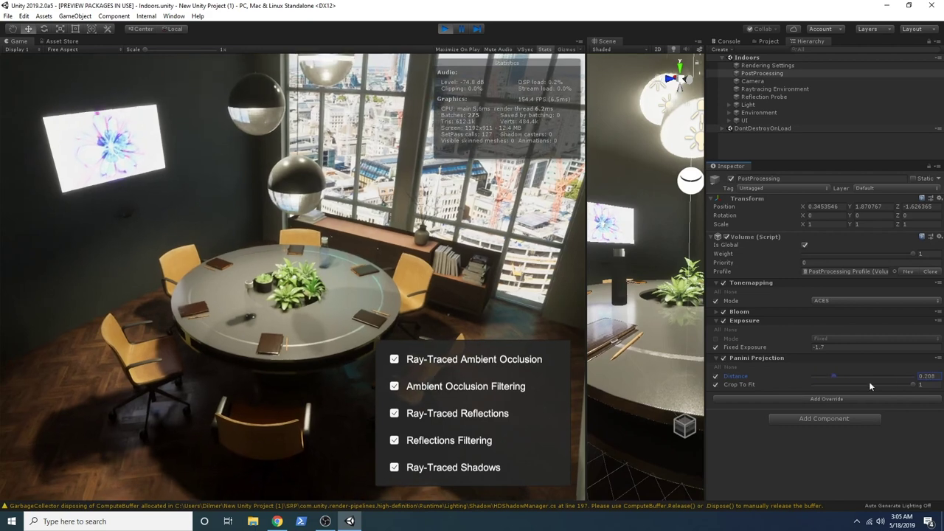
text(0)
drag(889, 385, 833, 384)
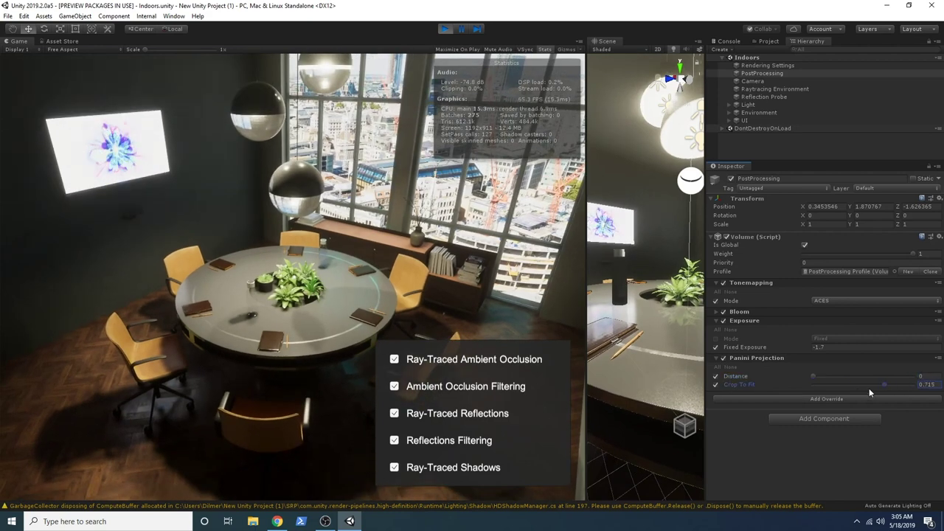
click(889, 384)
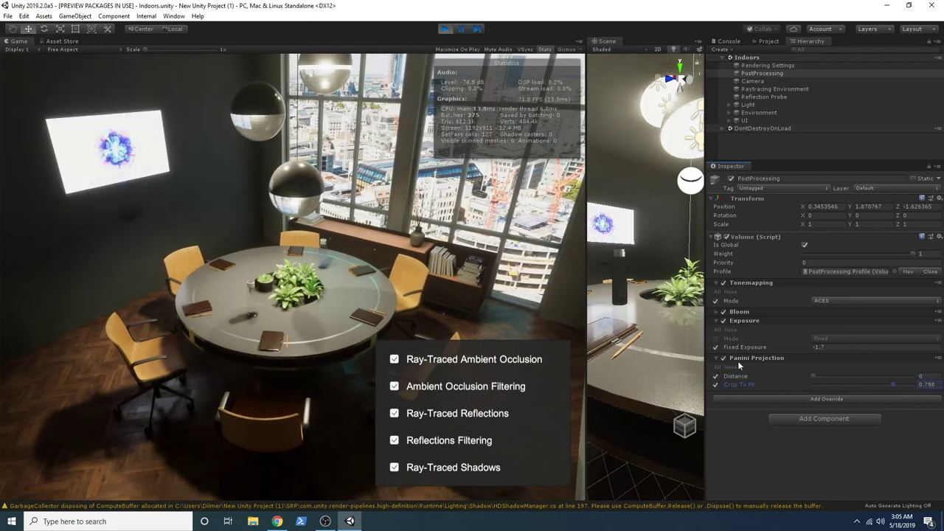
click(721, 358)
- Add a Depth Of Field override to the volume with Focus Mode set to Manual
click(760, 397)
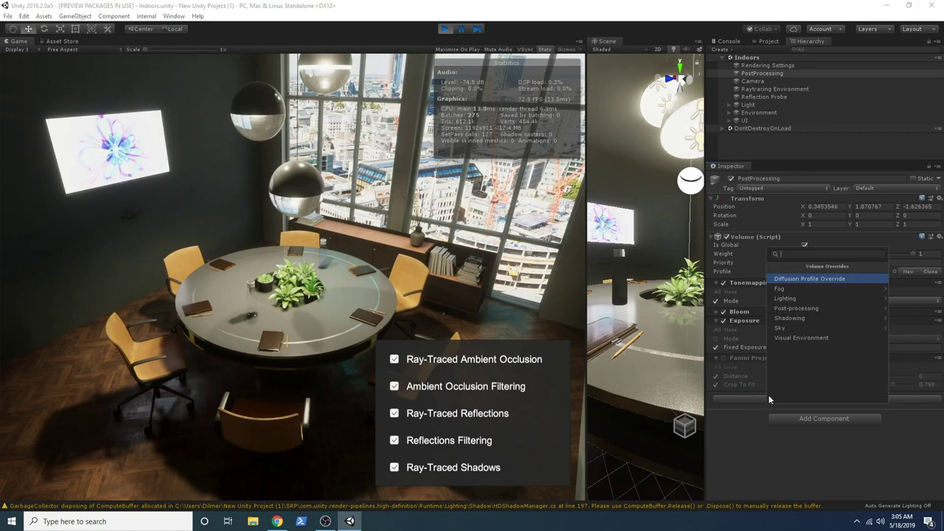
click(805, 309)
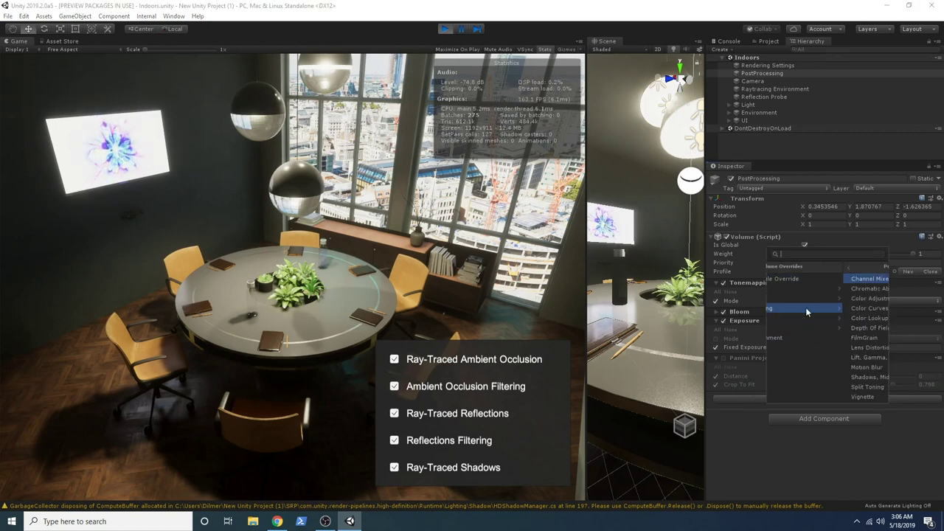
click(801, 328)
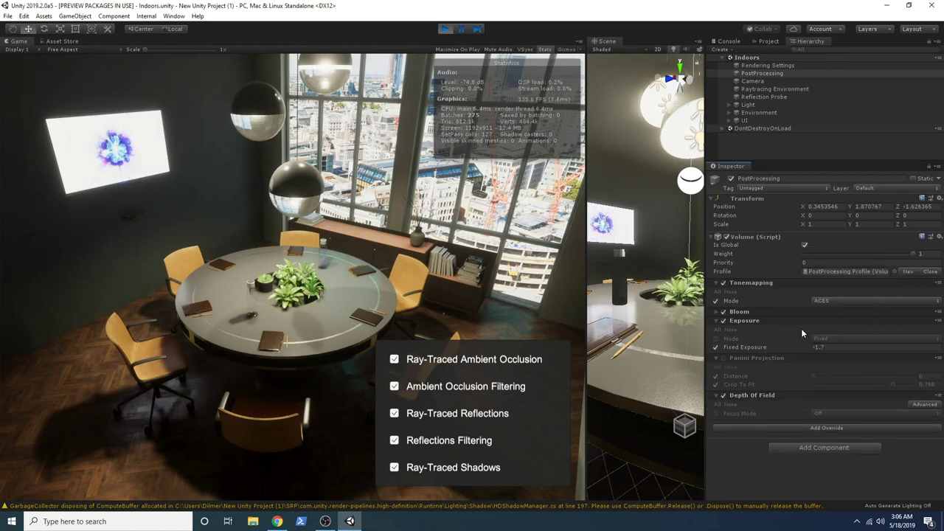
click(716, 414)
click(820, 413)
click(830, 447)
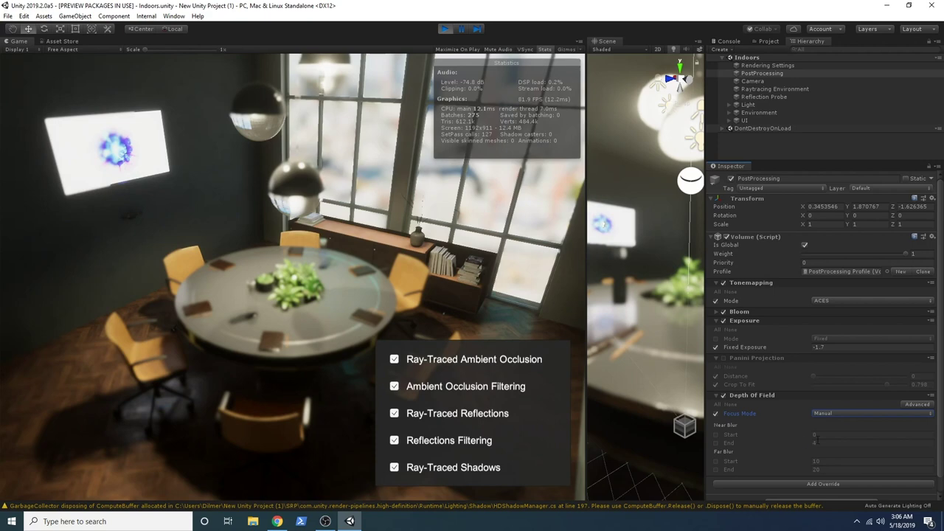
- Raise the near blur to preview foreground blur, then disable and collapse Depth Of Field
click(716, 443)
drag(728, 434, 717, 454)
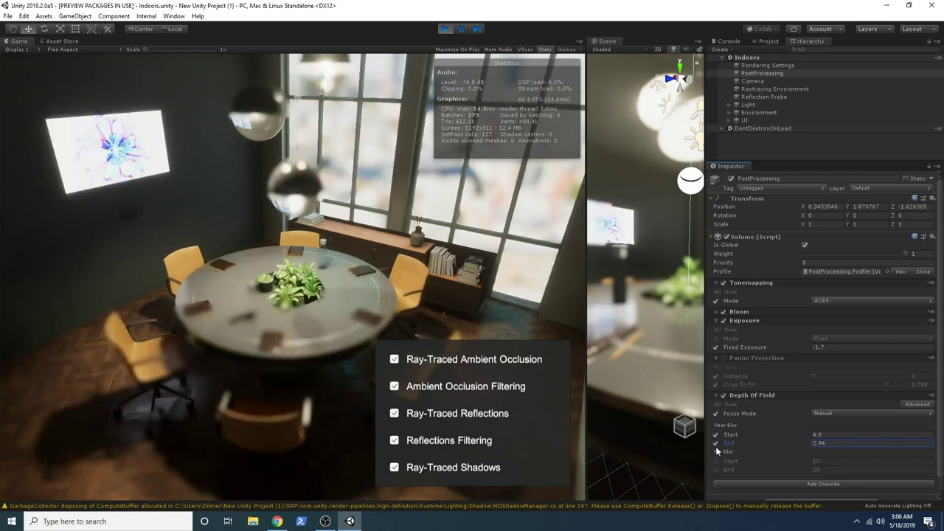
click(724, 396)
click(752, 395)
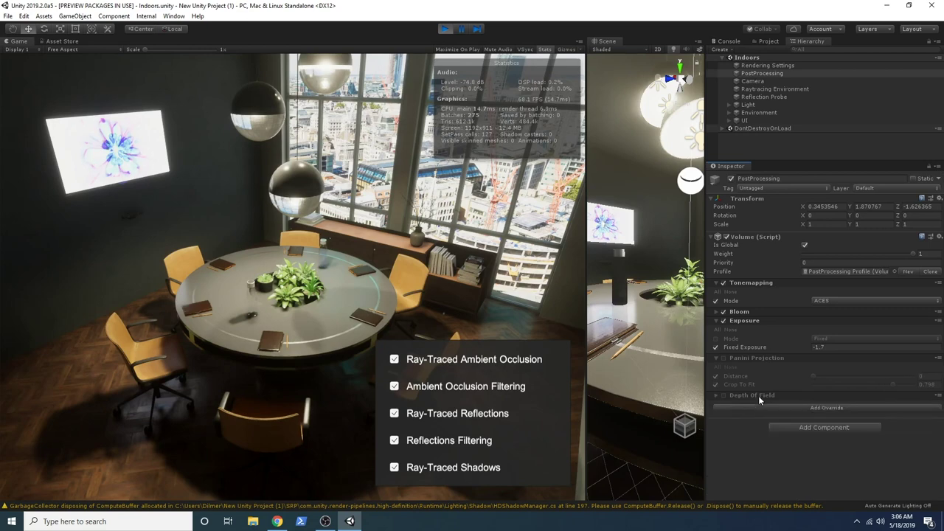
click(769, 90)
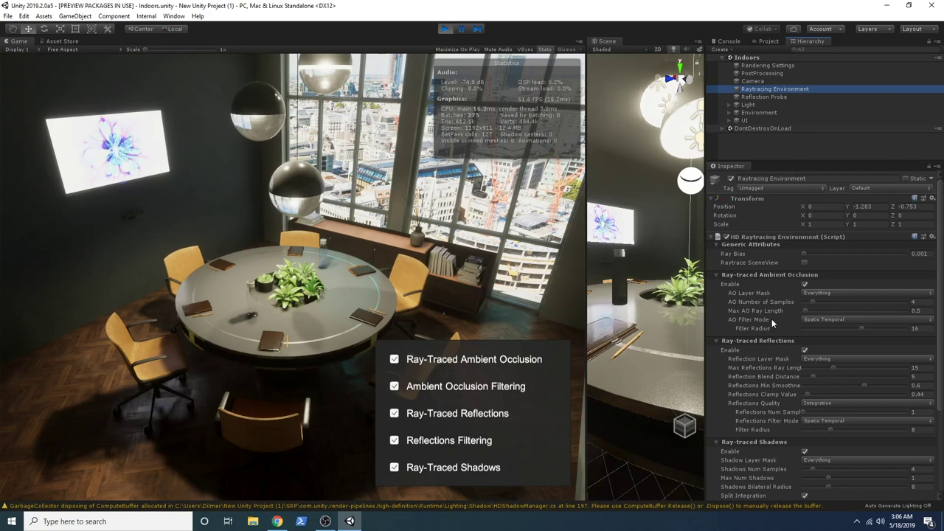
- Fly the game camera down over the meeting table's plants and switch off ray-traced ambient occlusion
scroll(772, 319, down, 5)
scroll(778, 305, up, 5)
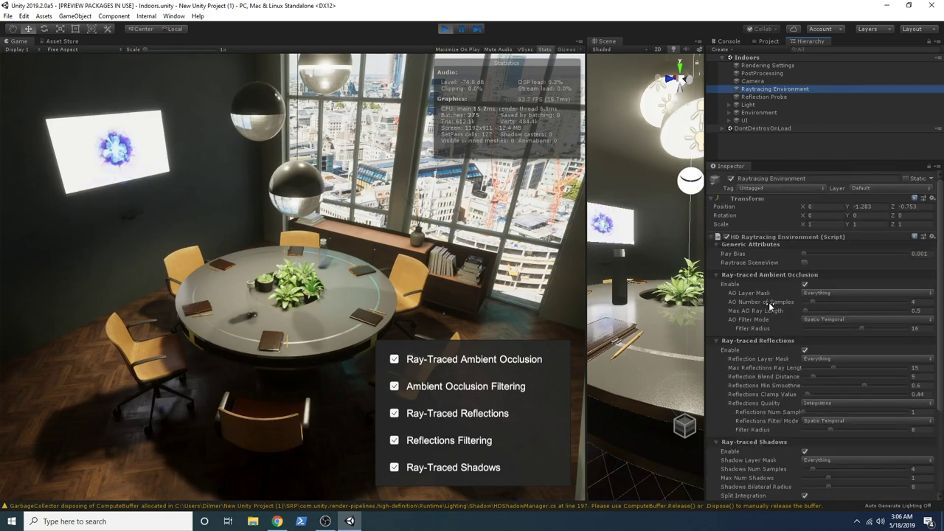
mouse_move(254, 307)
mouse_down()
mouse_move(287, 302)
mouse_move(283, 294)
mouse_move(257, 305)
mouse_move(271, 304)
mouse_up()
key(w)
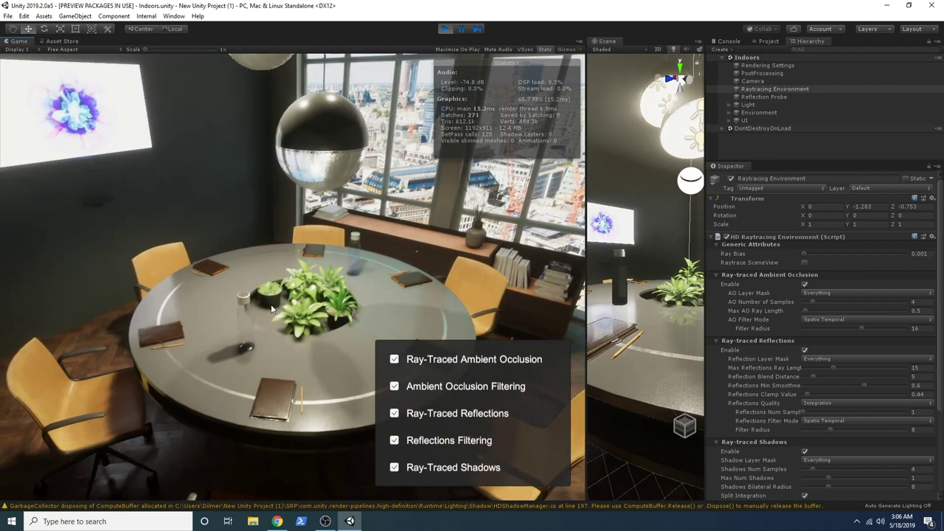
key(w)
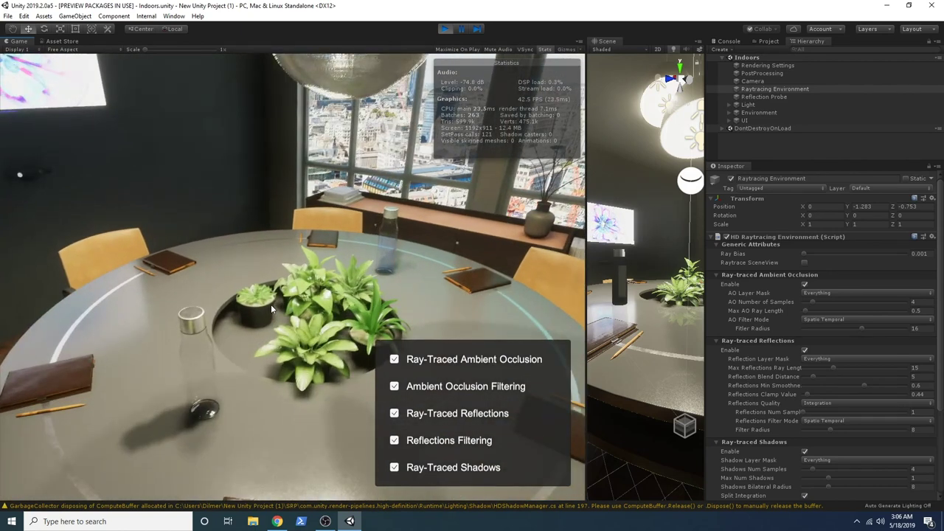
drag(270, 304, 280, 379)
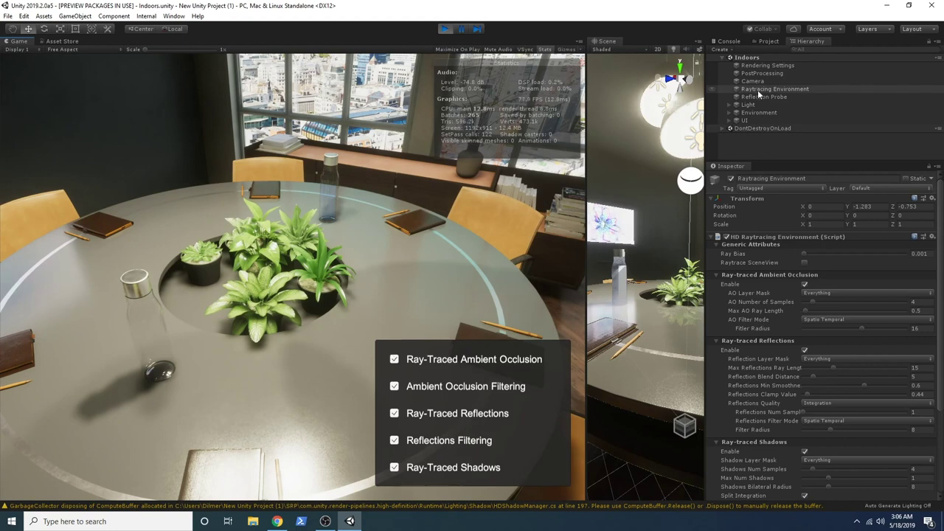
click(394, 360)
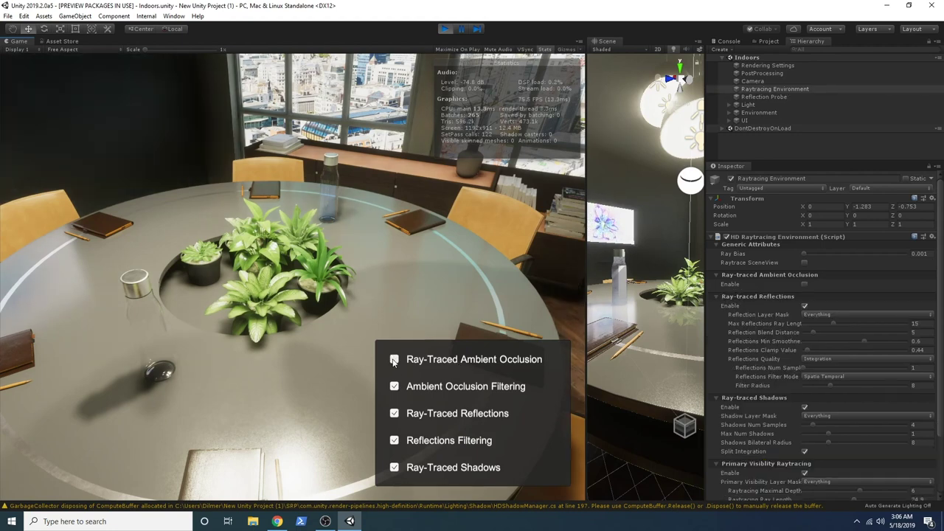
- Re-enable ray-traced ambient occlusion, then switch off ray-traced reflections
click(394, 360)
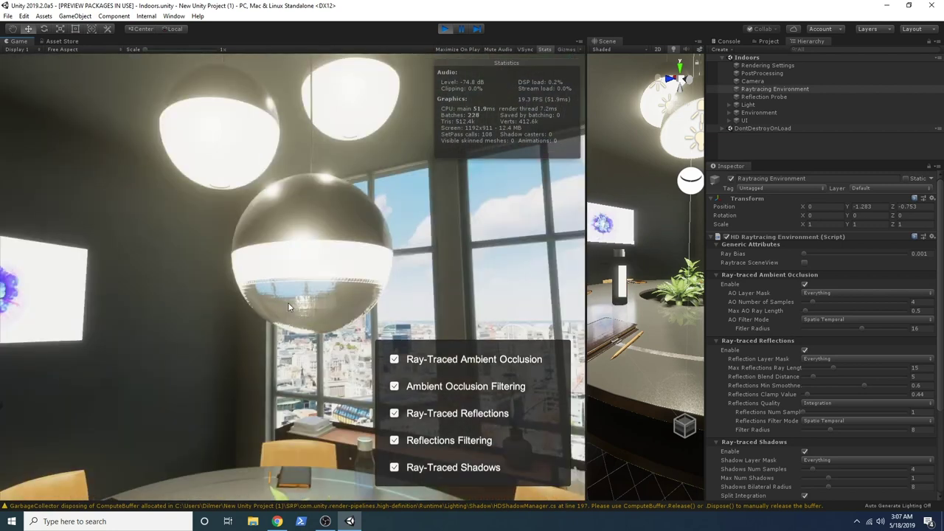
click(395, 414)
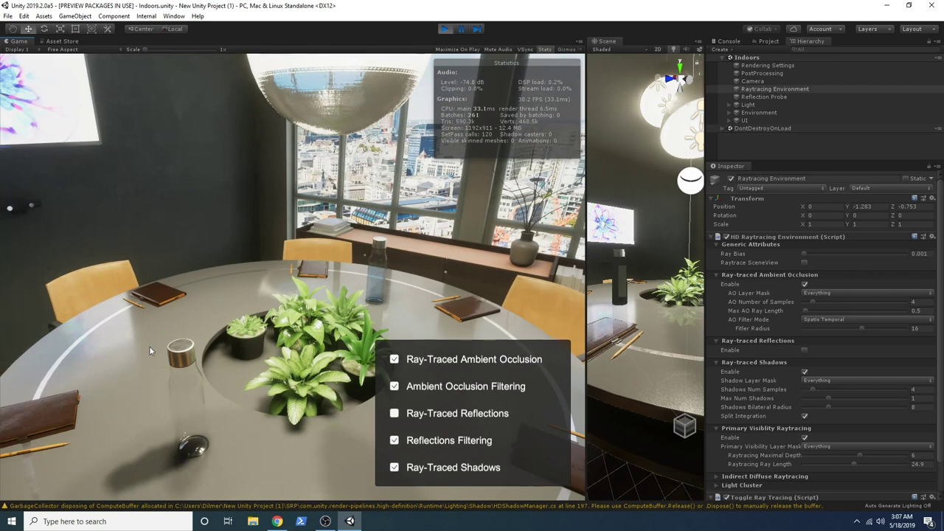
- Turn ray-traced reflections back on with the 3 hotkey
key(3)
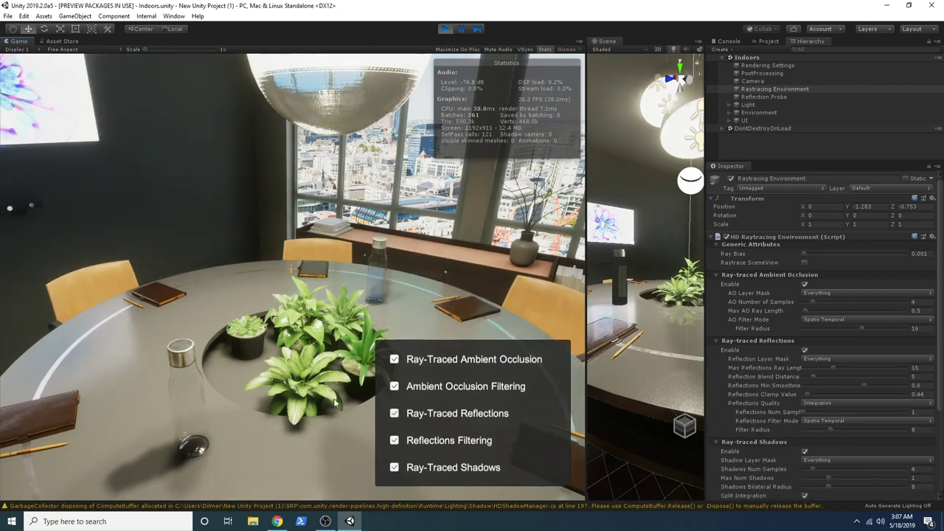